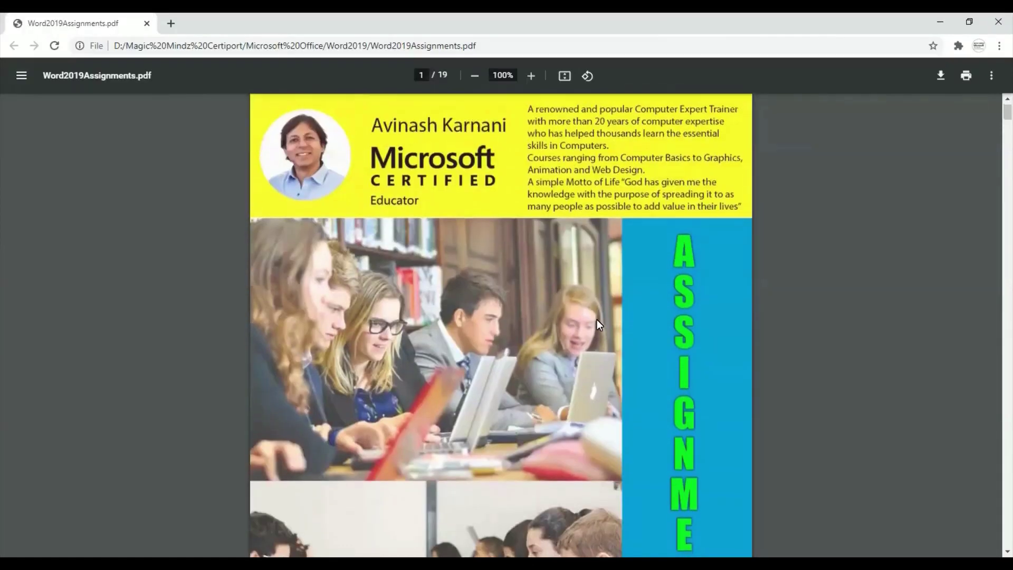
- Look through the Word 2019 assignments PDF and return to the Find & Replace exercise on page 2
{"action": "scroll", "coordinate": [597, 321], "scroll_direction": "down", "scroll_amount": 3}
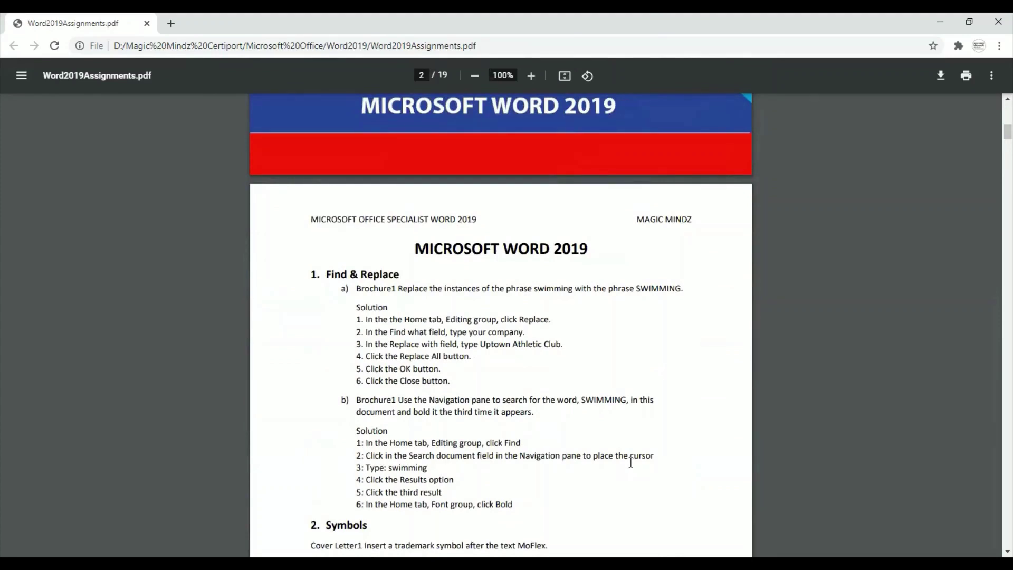
{"action": "scroll", "coordinate": [630, 462], "scroll_direction": "down", "scroll_amount": 20}
{"action": "scroll", "coordinate": [632, 467], "scroll_direction": "down", "scroll_amount": 20}
{"action": "scroll", "coordinate": [632, 467], "scroll_direction": "down", "scroll_amount": 9}
{"action": "scroll", "coordinate": [632, 467], "scroll_direction": "up", "scroll_amount": 15}
{"action": "scroll", "coordinate": [631, 467], "scroll_direction": "up", "scroll_amount": 20}
{"action": "scroll", "coordinate": [632, 467], "scroll_direction": "up", "scroll_amount": 2}
{"action": "scroll", "coordinate": [631, 467], "scroll_direction": "down", "scroll_amount": 1}
{"action": "scroll", "coordinate": [632, 467], "scroll_direction": "up", "scroll_amount": 1}
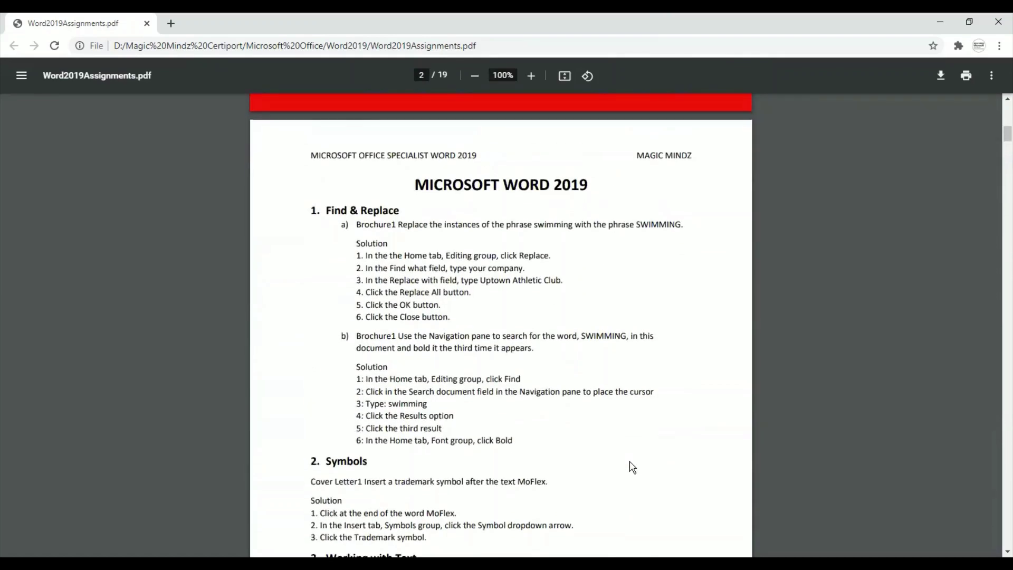
{"action": "scroll", "coordinate": [632, 467], "scroll_direction": "down", "scroll_amount": 1}
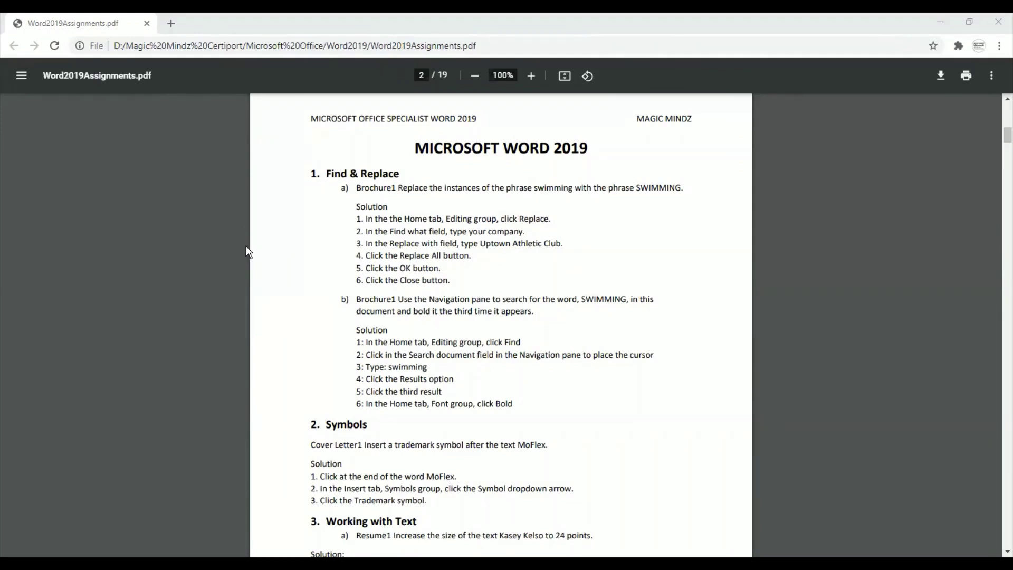
- Read the swimming-to-SWIMMING replacement task in the assignments PDF, and switch to the Brochure1 document in Word
{"action": "key", "text": "alt+Tab"}
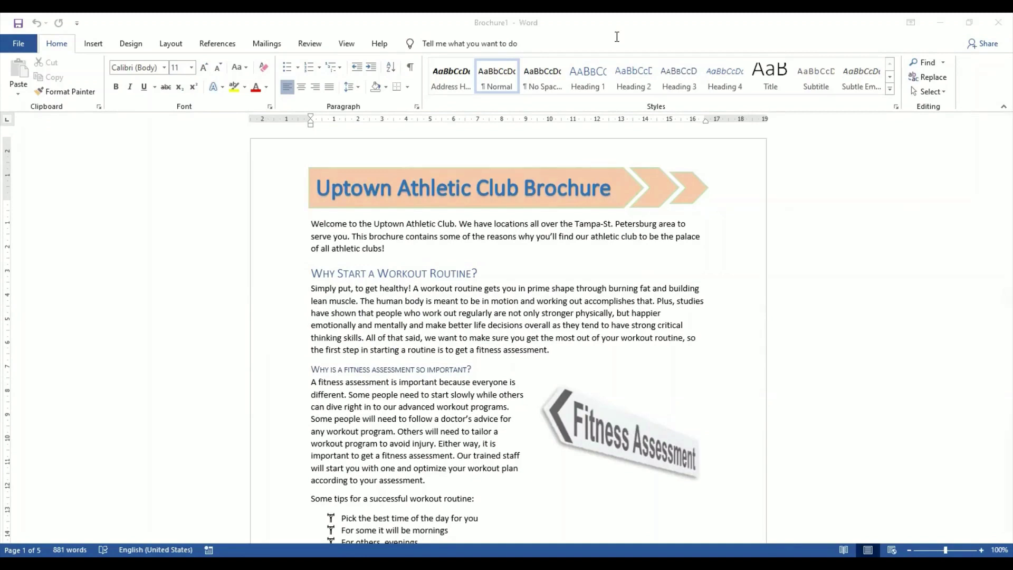
{"action": "key", "text": "alt+Tab"}
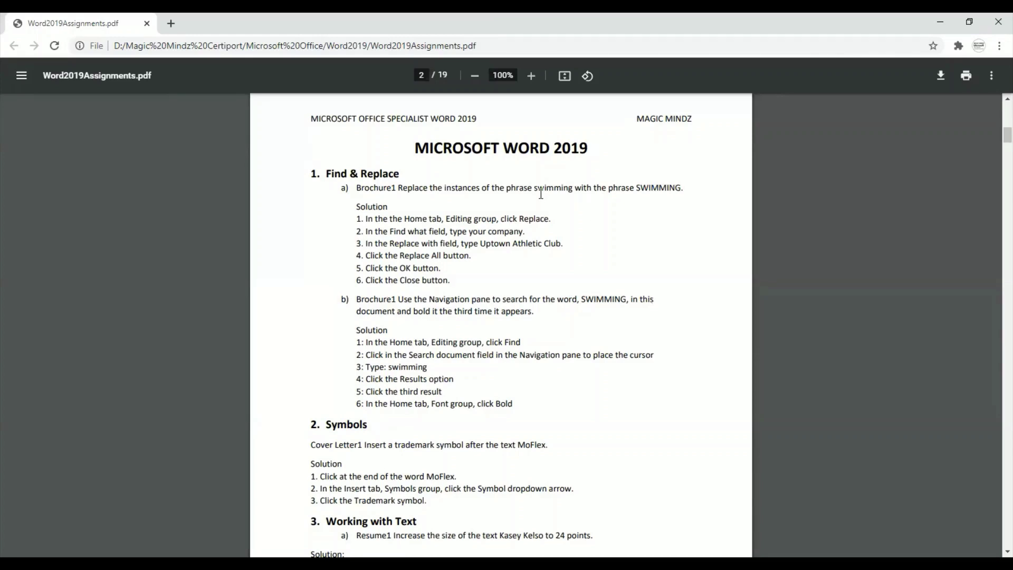
{"action": "left_click_drag", "start_coordinate": [534, 188], "coordinate": [573, 188]}
{"action": "left_click_drag", "start_coordinate": [634, 188], "coordinate": [682, 187]}
{"action": "left_click", "coordinate": [620, 245]}
{"action": "key", "text": "alt+Tab"}
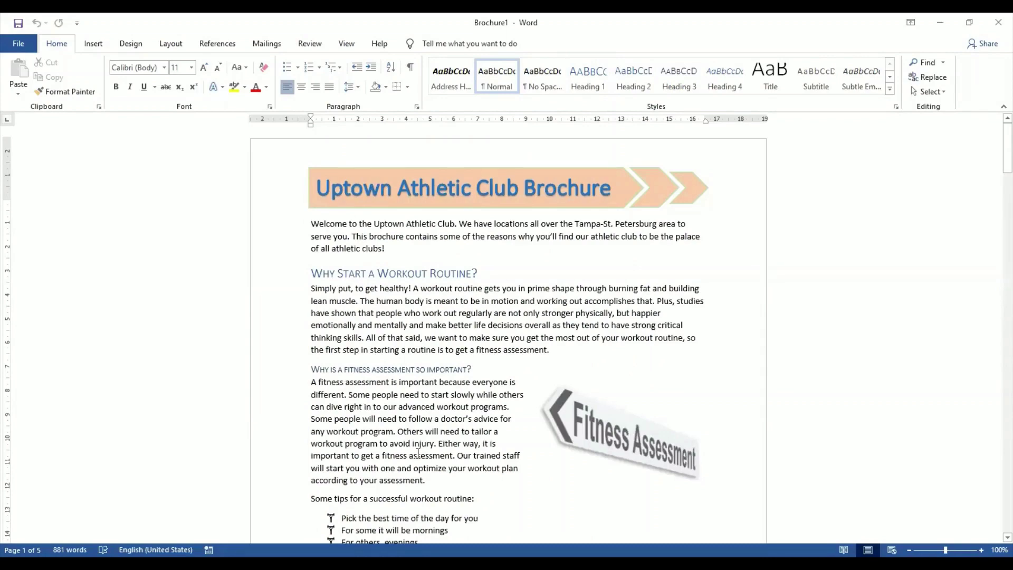
- Review the Brochure1 document for occurrences of the word swimming, and return to its first page
{"action": "scroll", "coordinate": [418, 453], "scroll_direction": "down", "scroll_amount": 20}
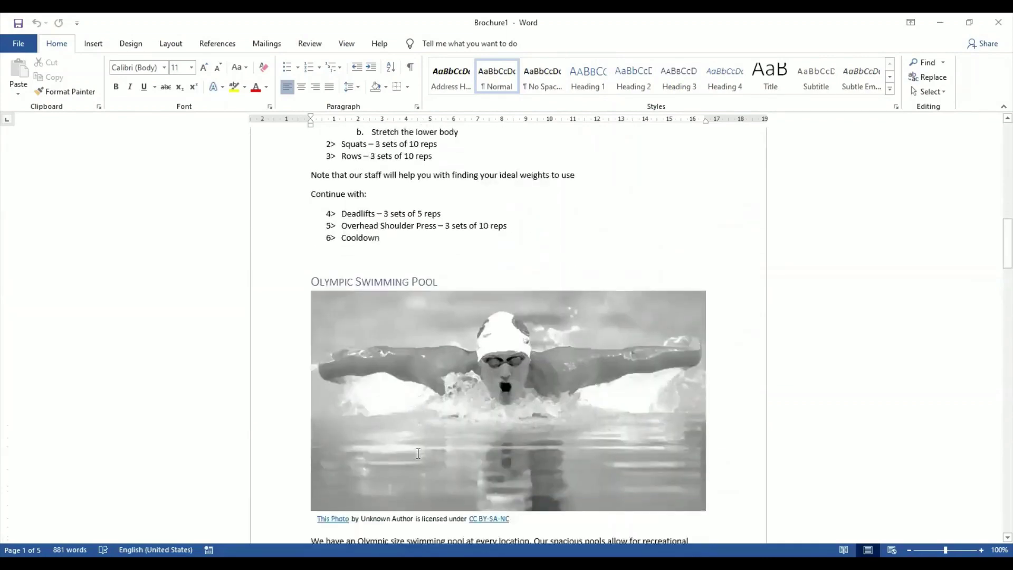
{"action": "scroll", "coordinate": [418, 453], "scroll_direction": "down", "scroll_amount": 12}
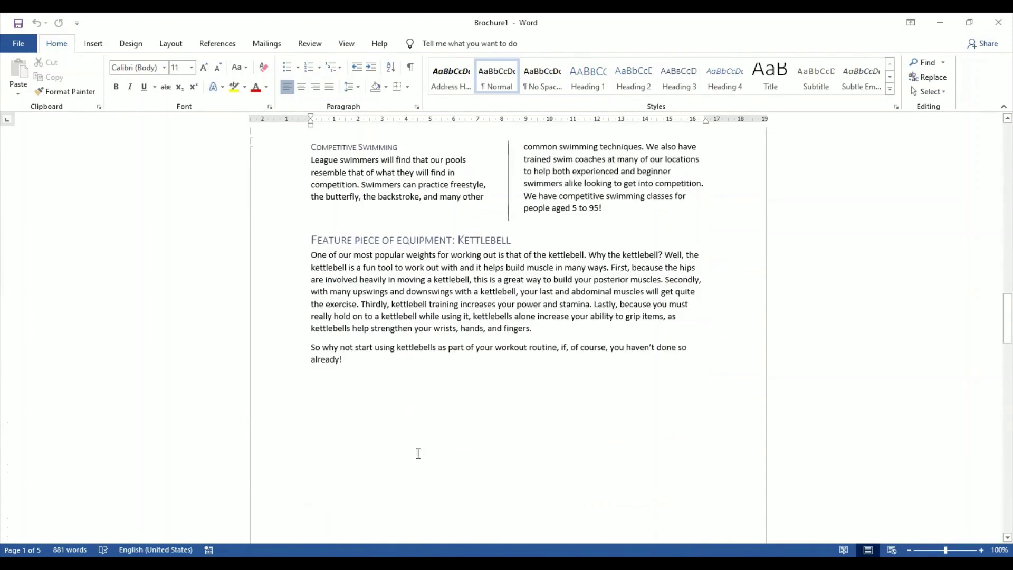
{"action": "scroll", "coordinate": [418, 454], "scroll_direction": "down", "scroll_amount": 20}
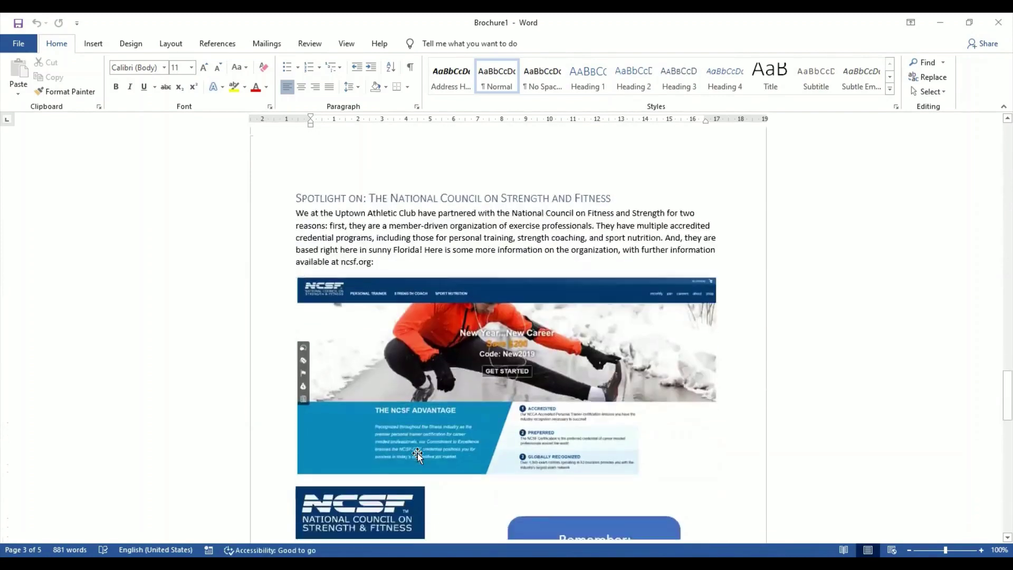
{"action": "scroll", "coordinate": [418, 453], "scroll_direction": "up", "scroll_amount": 20}
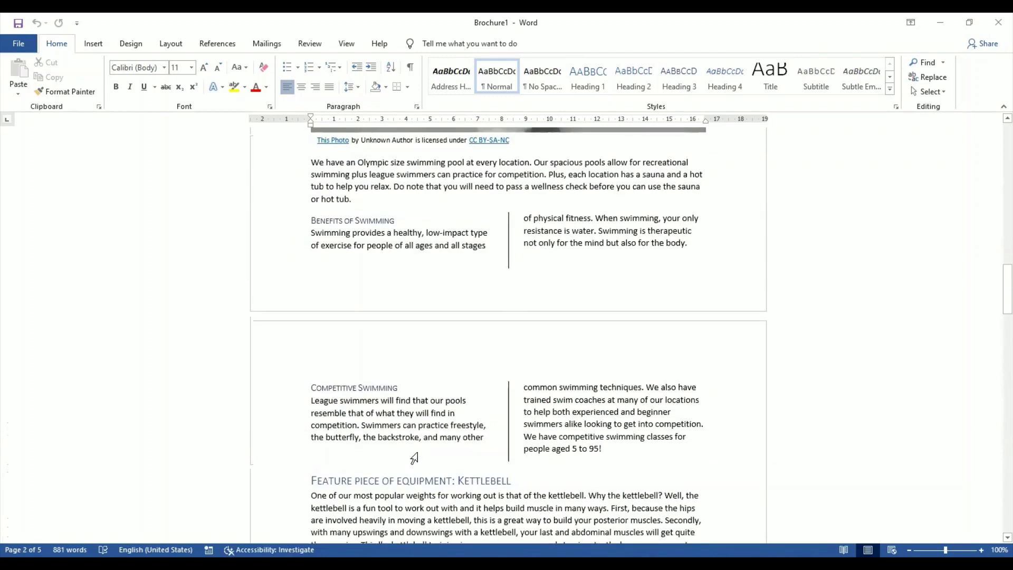
{"action": "scroll", "coordinate": [417, 457], "scroll_direction": "up", "scroll_amount": 10}
{"action": "scroll", "coordinate": [418, 457], "scroll_direction": "up", "scroll_amount": 20}
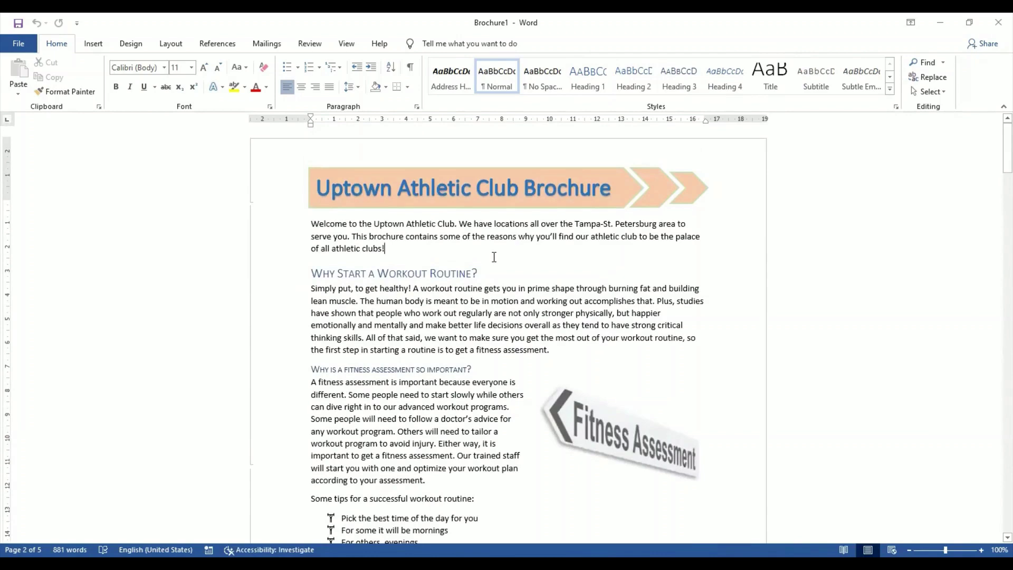
- Replace all instances of "swimming" with "SWIMMING" throughout the brochure
{"action": "left_click", "coordinate": [926, 63]}
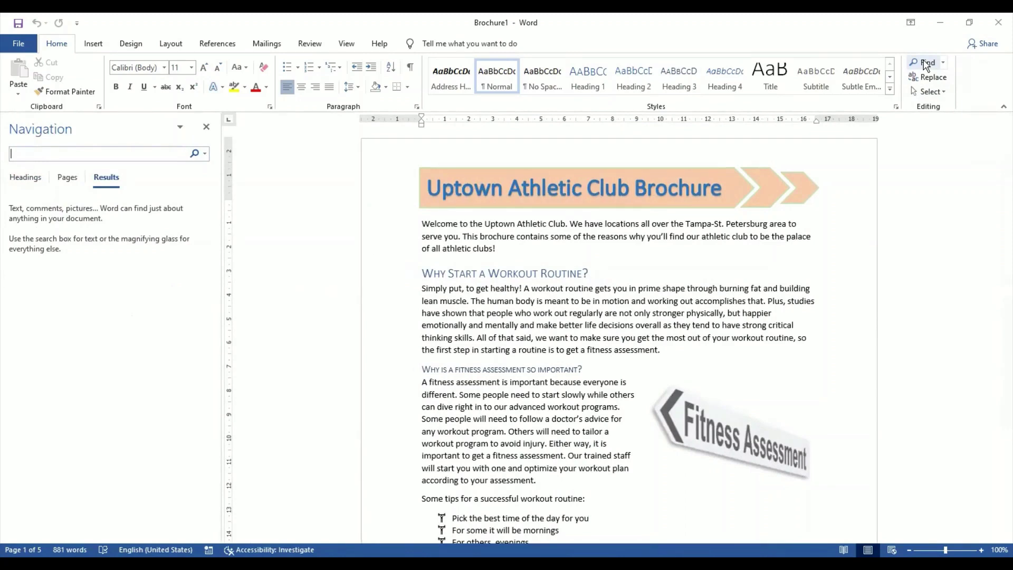
{"action": "left_click", "coordinate": [205, 127]}
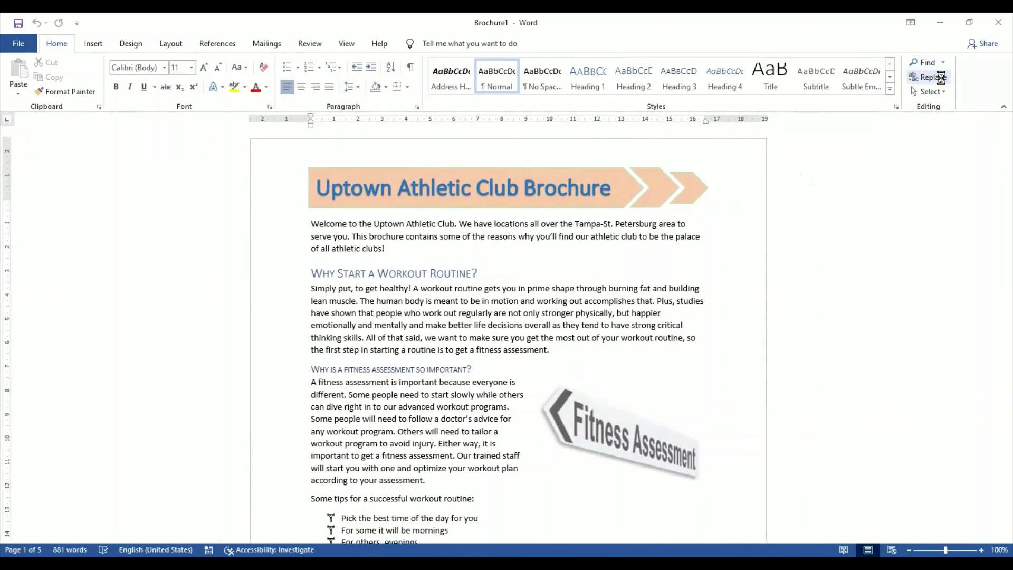
{"action": "left_click", "coordinate": [934, 78]}
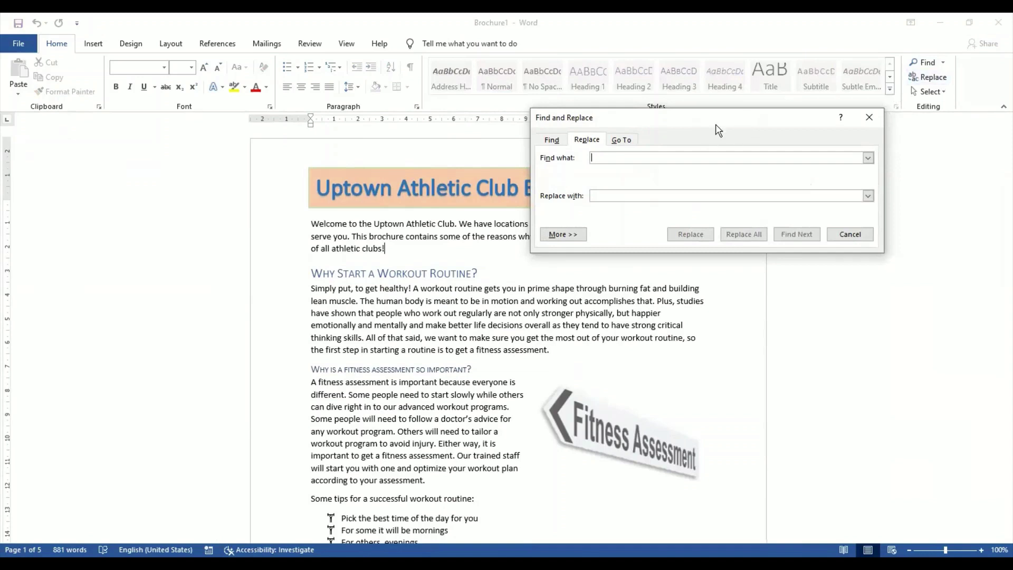
{"action": "left_click_drag", "start_coordinate": [739, 124], "coordinate": [708, 130]}
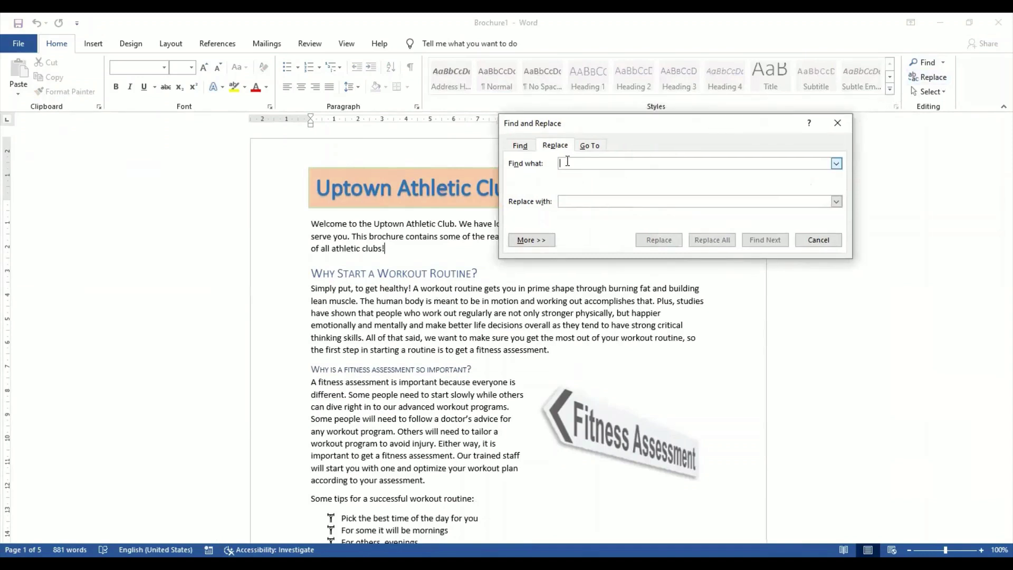
{"action": "left_click", "coordinate": [570, 202]}
{"action": "left_click", "coordinate": [576, 164]}
{"action": "type", "text": "swimming"}
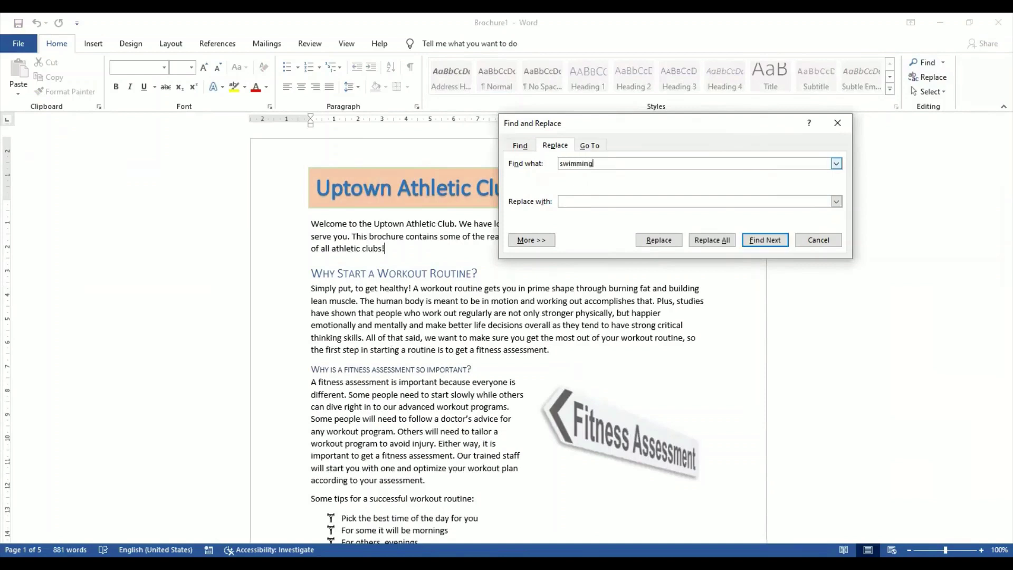
{"action": "left_click", "coordinate": [565, 202]}
{"action": "type", "text": "SWIMMING"}
{"action": "left_click_drag", "start_coordinate": [694, 125], "coordinate": [671, 123]}
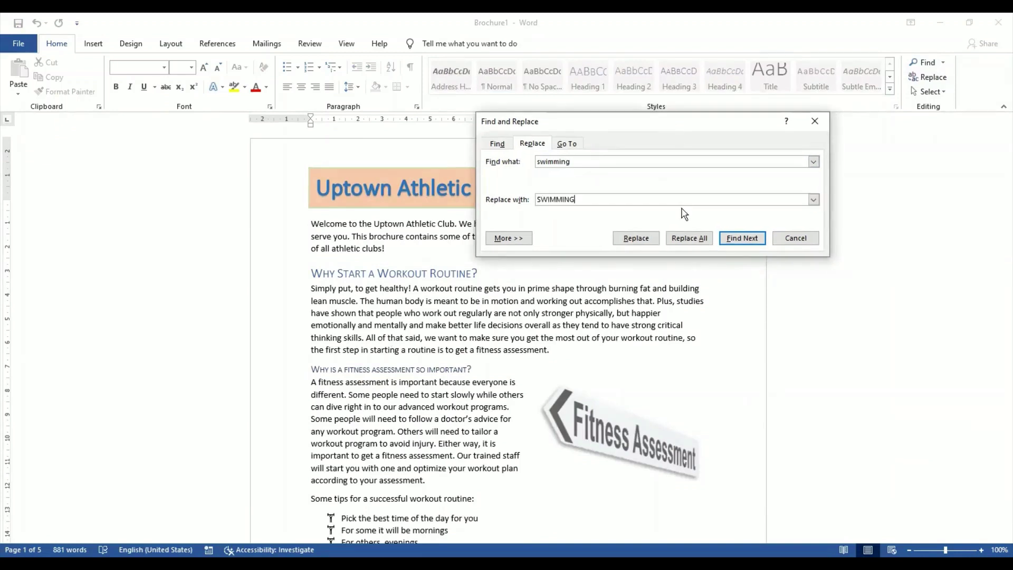
{"action": "left_click", "coordinate": [691, 239]}
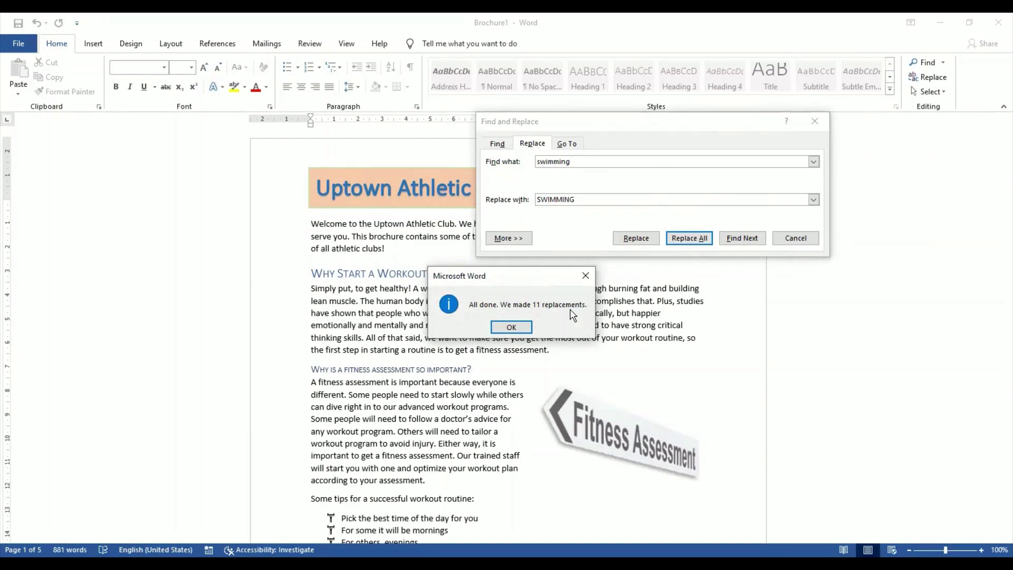
{"action": "left_click", "coordinate": [517, 326]}
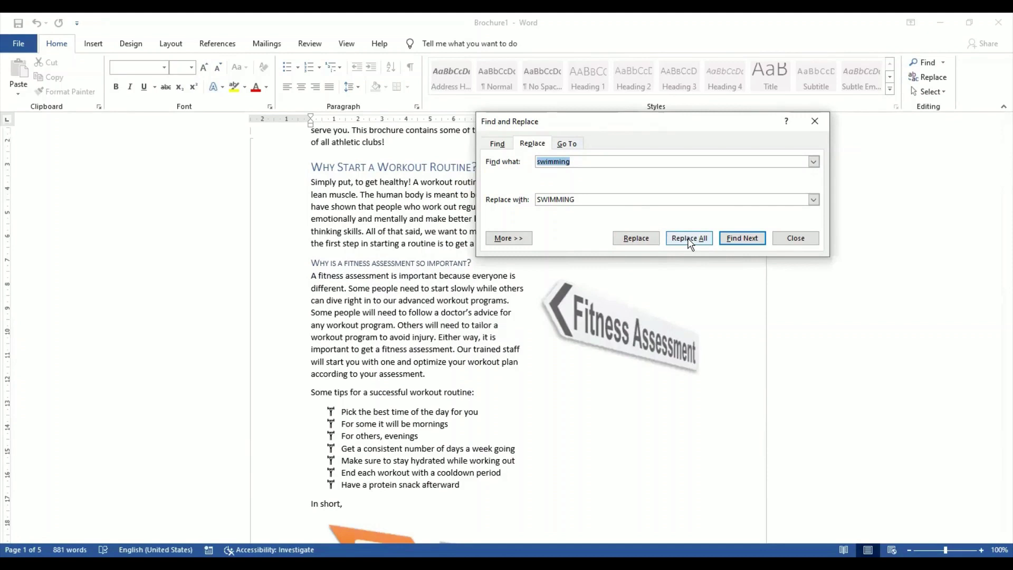
- Examine the extended search options and format choices of Find and Replace, such as Match case and Use wildcards, and close the dialog
{"action": "left_click", "coordinate": [517, 240]}
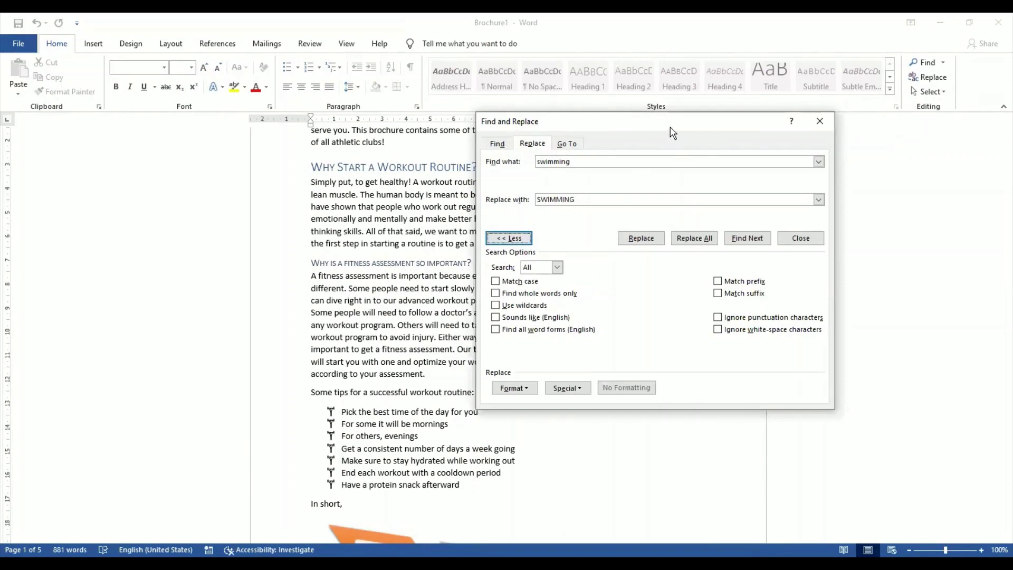
{"action": "left_click_drag", "start_coordinate": [673, 132], "coordinate": [440, 120]}
{"action": "left_click", "coordinate": [263, 268]}
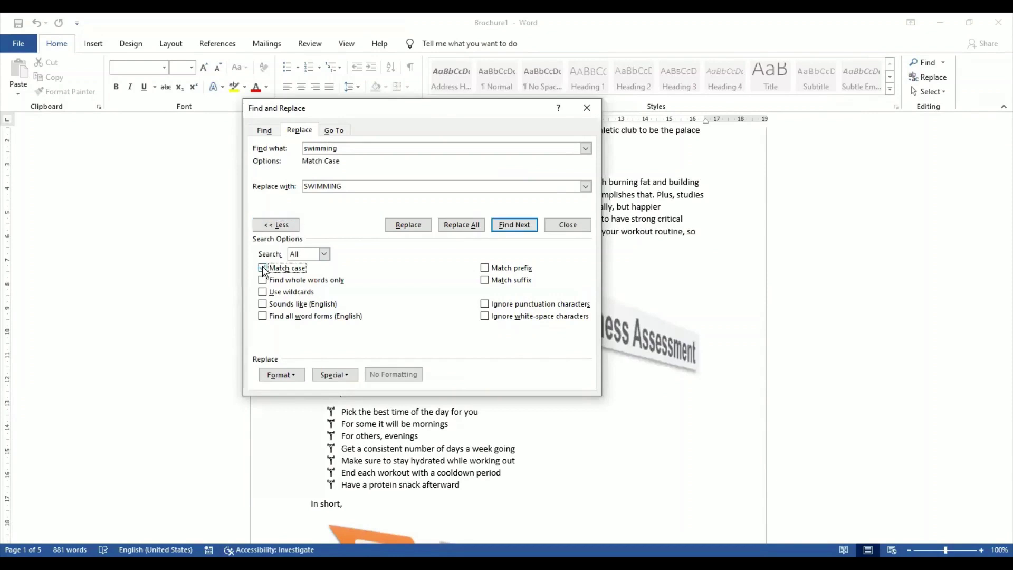
{"action": "left_click", "coordinate": [262, 268]}
{"action": "left_click", "coordinate": [263, 292]}
{"action": "left_click", "coordinate": [263, 291]}
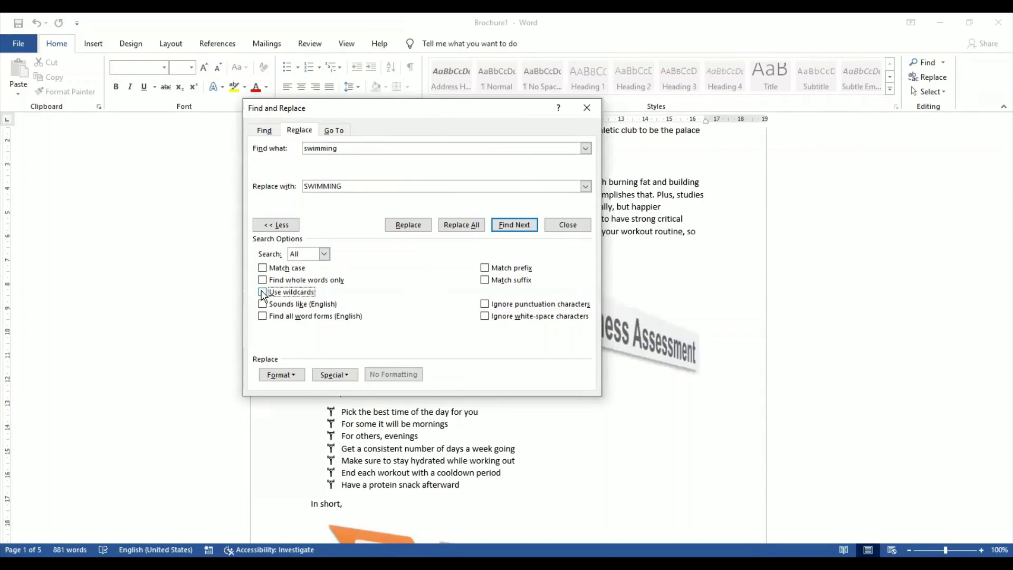
{"action": "left_click", "coordinate": [297, 376]}
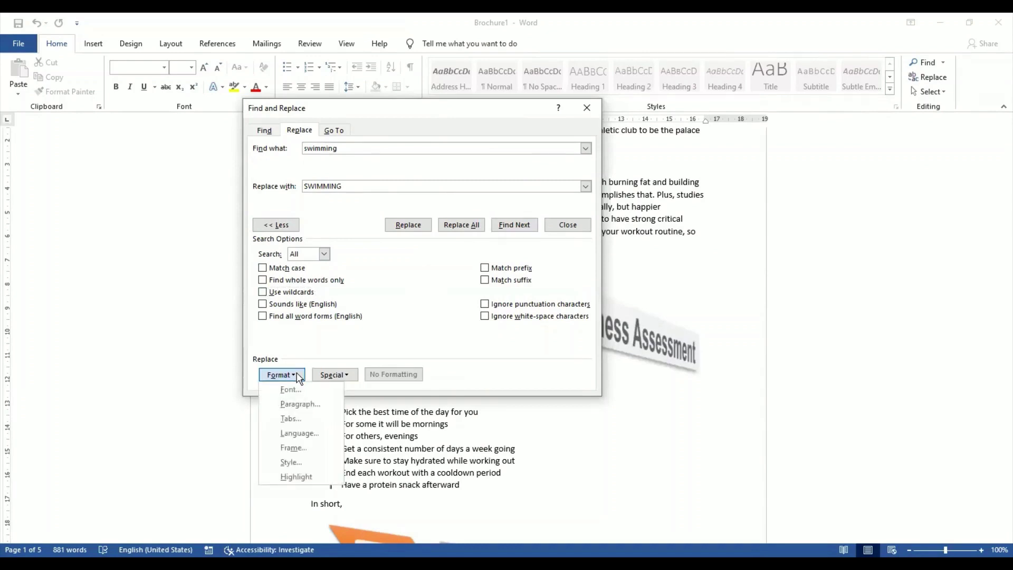
{"action": "left_click", "coordinate": [417, 330]}
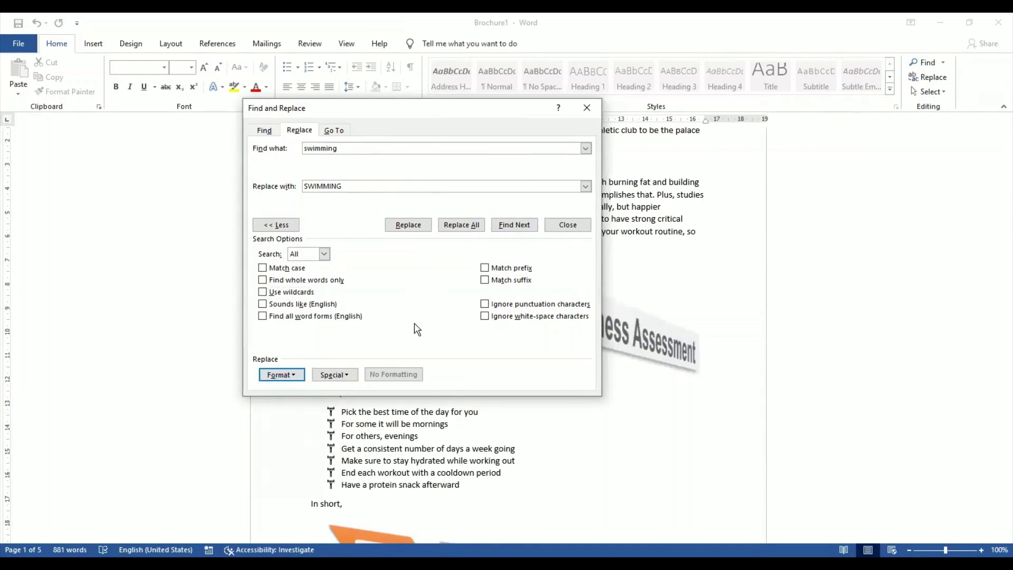
{"action": "left_click", "coordinate": [587, 108]}
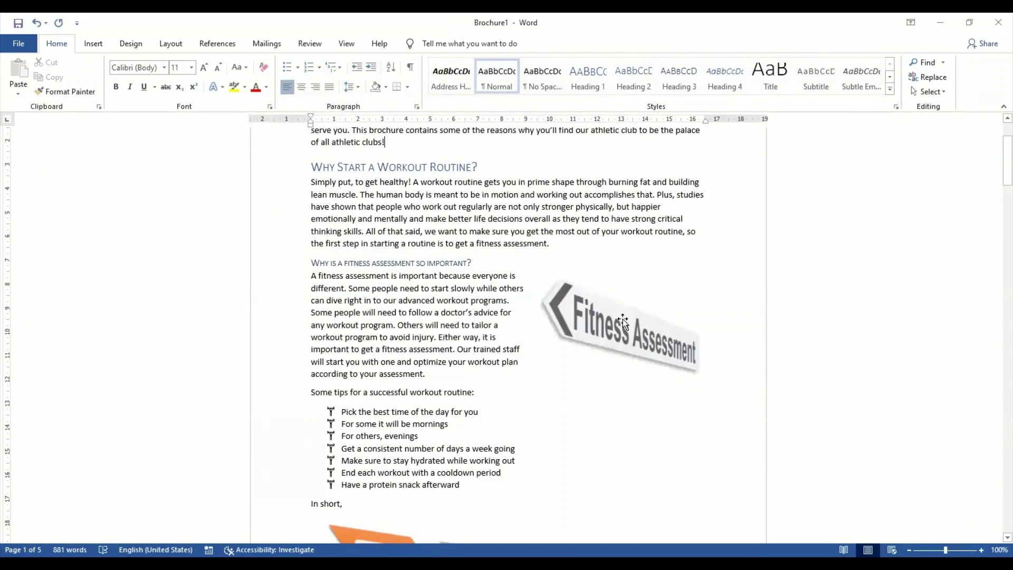
- Check the replaced words in the brochure's swimming pool, benefits and competitive sections, and return to the first page
{"action": "scroll", "coordinate": [623, 319], "scroll_direction": "up", "scroll_amount": 3}
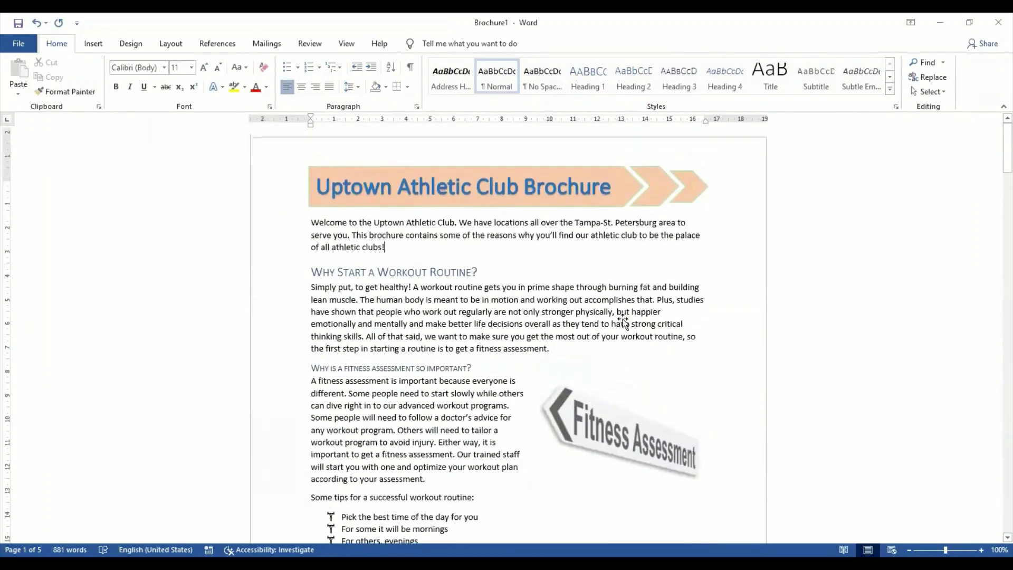
{"action": "scroll", "coordinate": [624, 319], "scroll_direction": "down", "scroll_amount": 7}
{"action": "scroll", "coordinate": [624, 319], "scroll_direction": "down", "scroll_amount": 10}
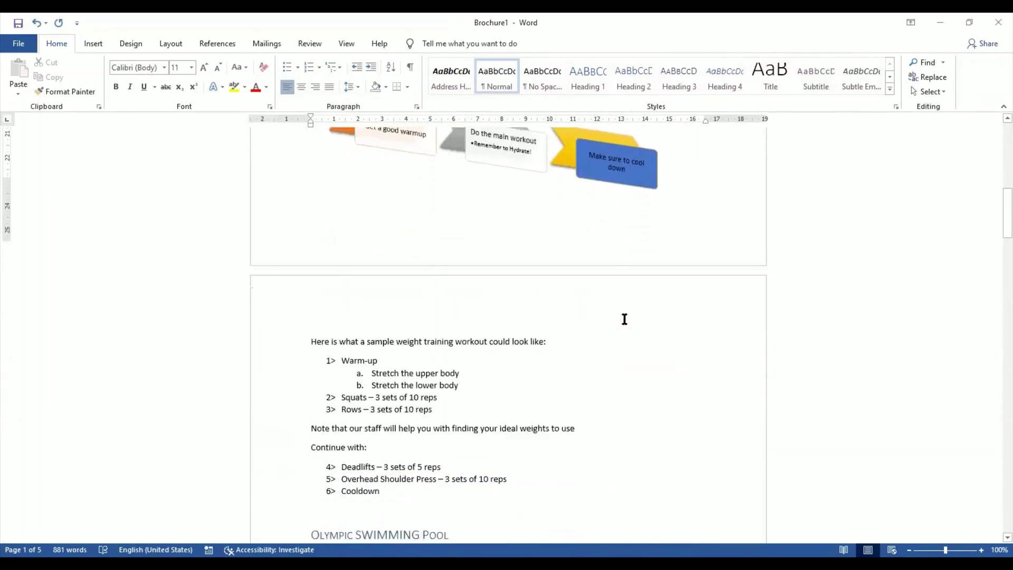
{"action": "scroll", "coordinate": [625, 319], "scroll_direction": "down", "scroll_amount": 10}
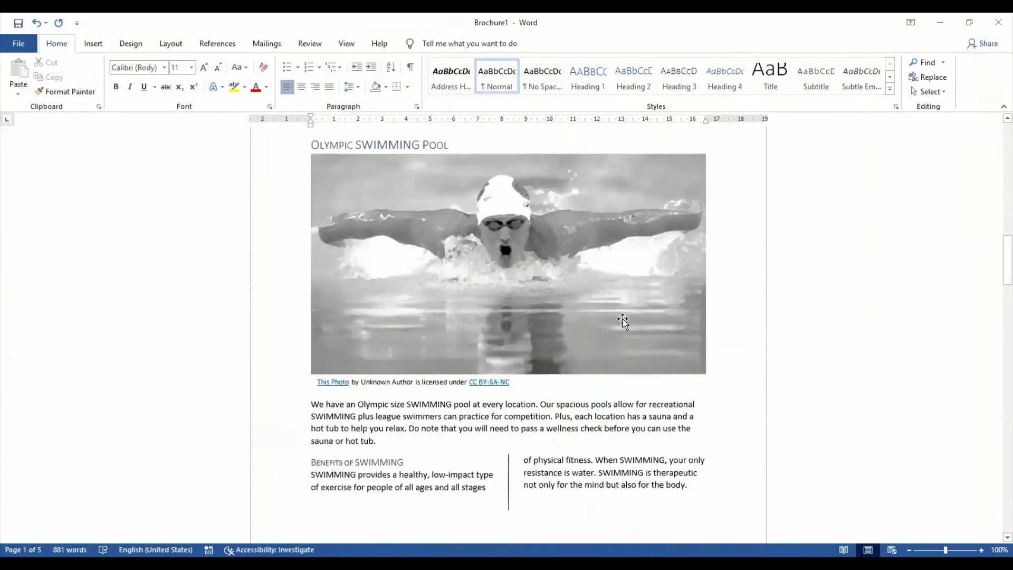
{"action": "scroll", "coordinate": [624, 319], "scroll_direction": "down", "scroll_amount": 2}
{"action": "scroll", "coordinate": [479, 362], "scroll_direction": "down", "scroll_amount": 4}
{"action": "scroll", "coordinate": [389, 285], "scroll_direction": "down", "scroll_amount": 1}
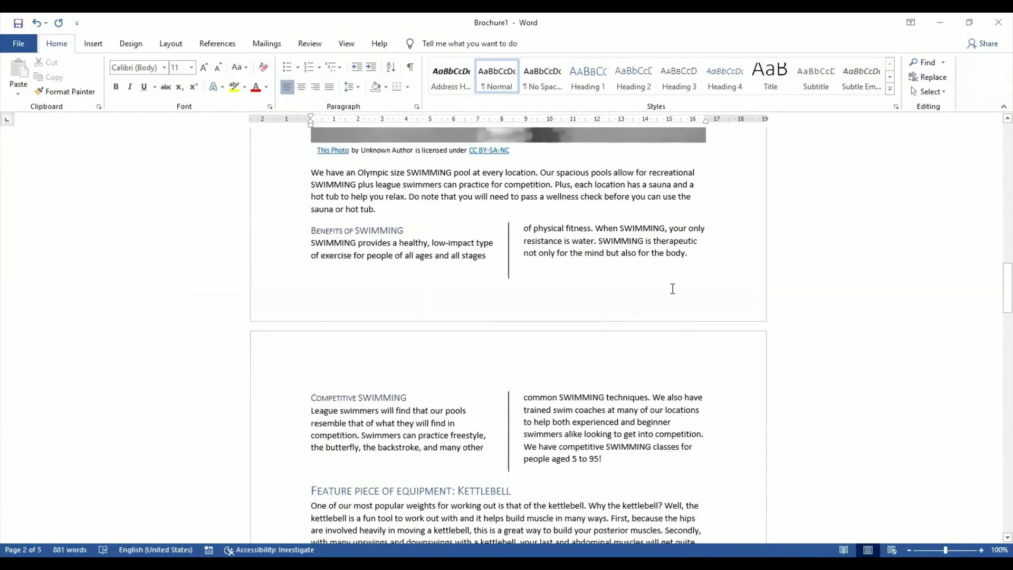
{"action": "scroll", "coordinate": [672, 289], "scroll_direction": "up", "scroll_amount": 20}
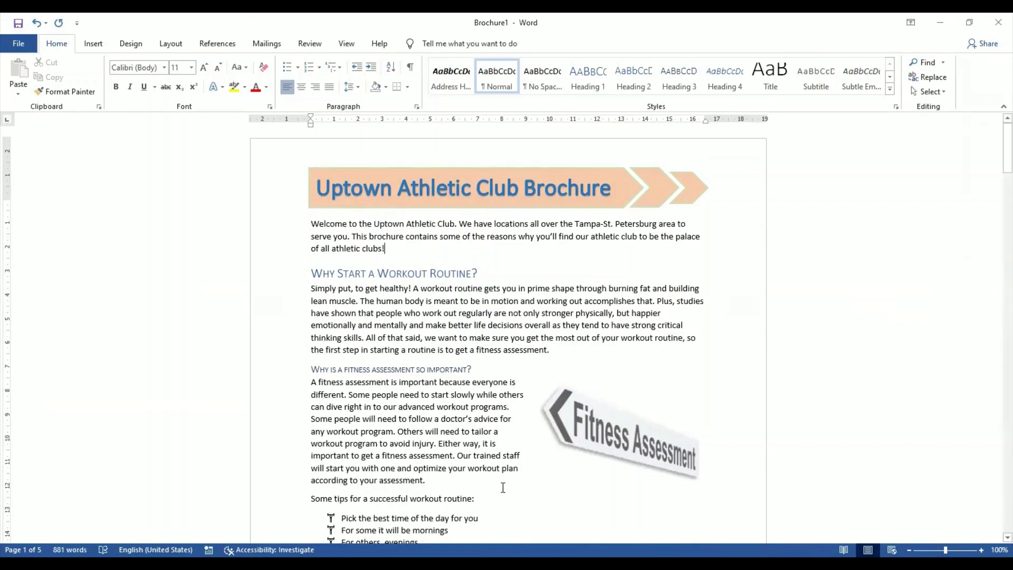
- Read the second Find & Replace exercise in Word2019Assignments.pdf and return to the Brochure1 document
{"action": "key", "text": "alt+Tab"}
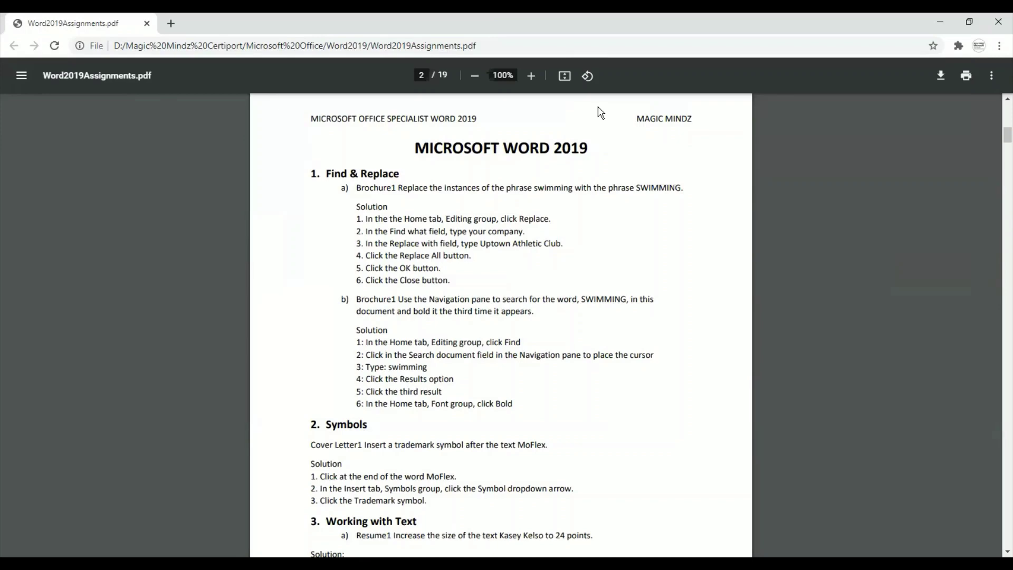
{"action": "key", "text": "alt+Tab"}
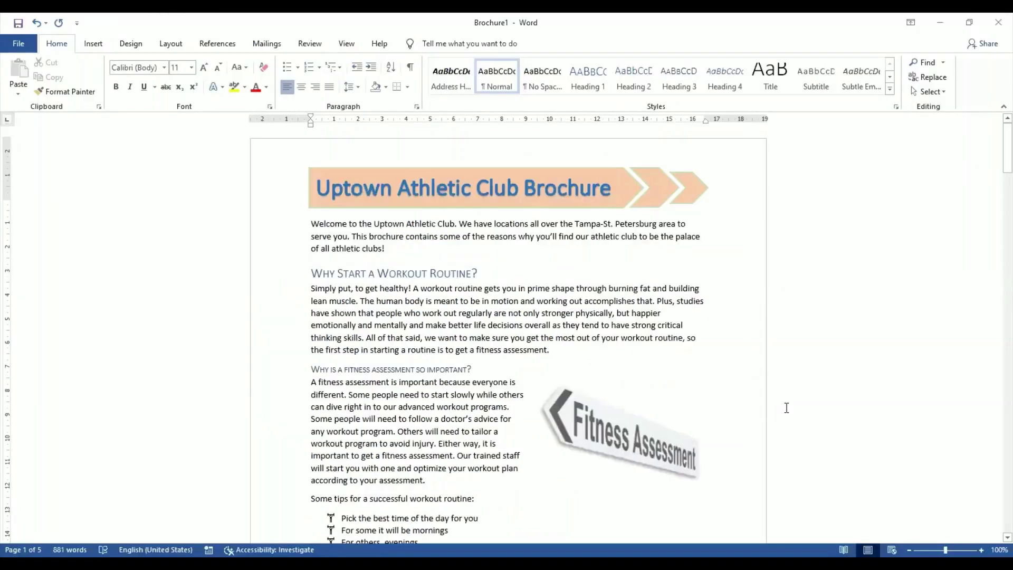
{"action": "left_click", "coordinate": [401, 253]}
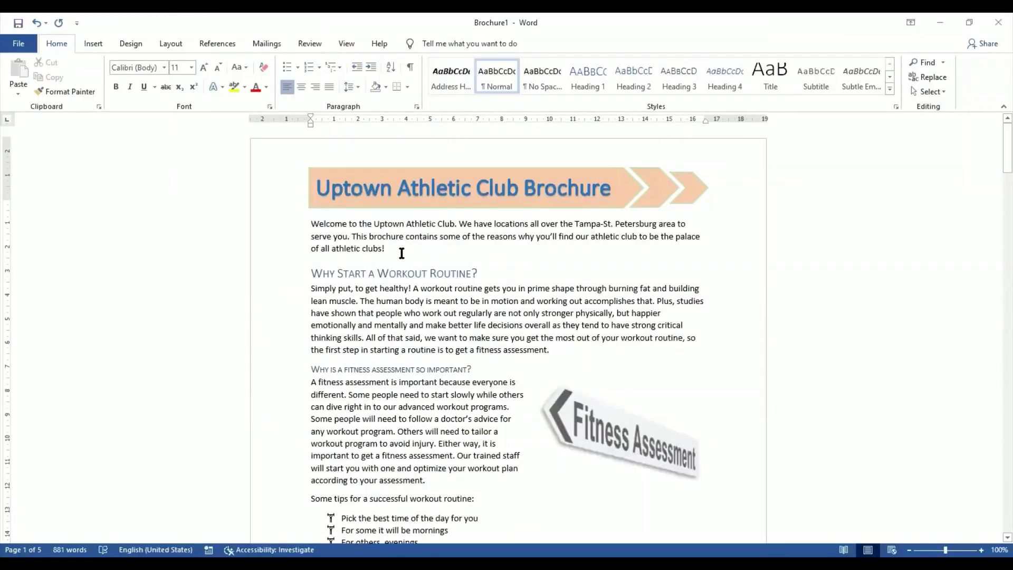
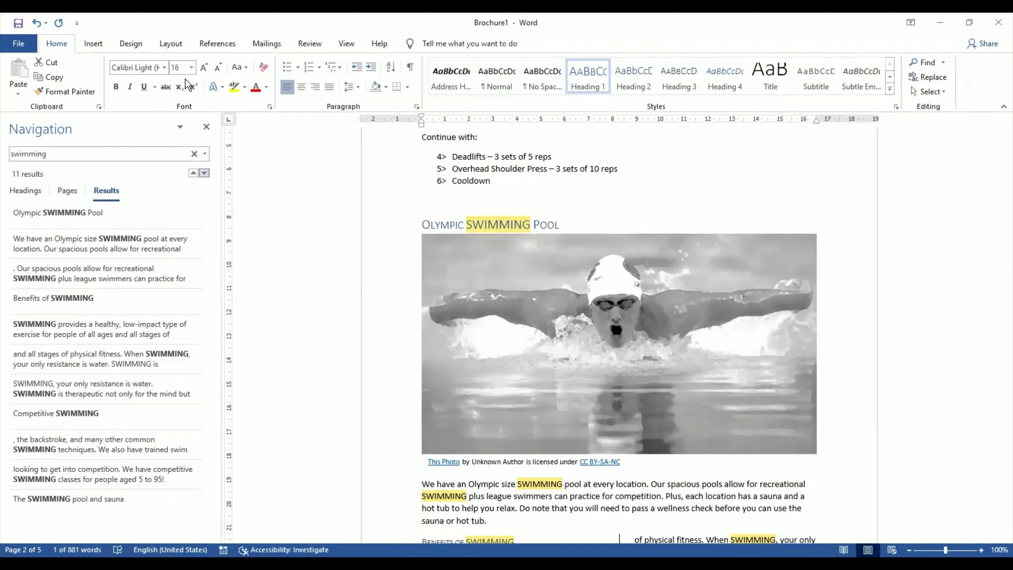
- Search the brochure in the Navigation pane for "SWIMMING" and for the lowercase "swimming"
{"action": "left_click", "coordinate": [76, 155]}
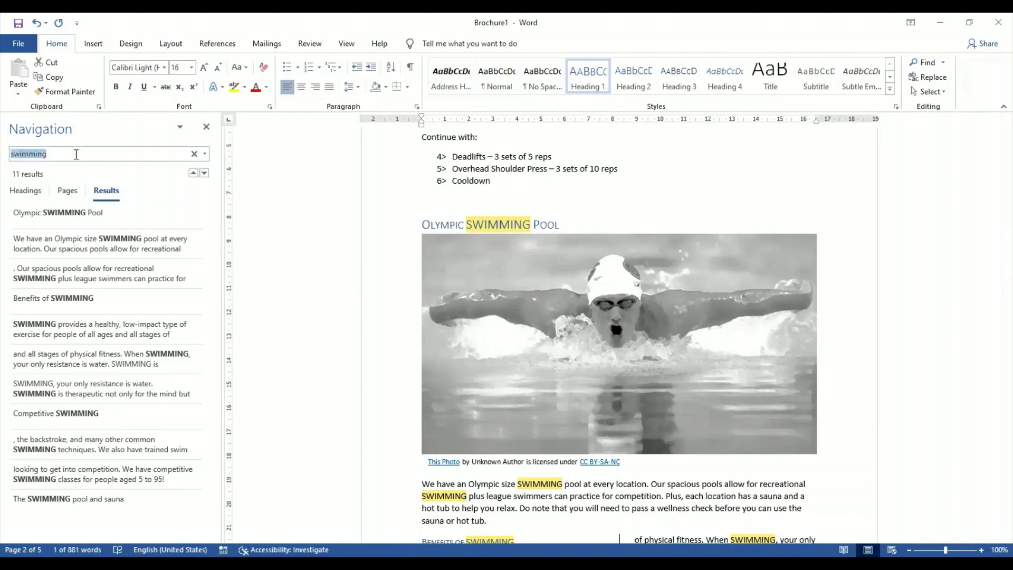
{"action": "key", "text": "BackSpace"}
{"action": "type", "text": "SWIMMING"}
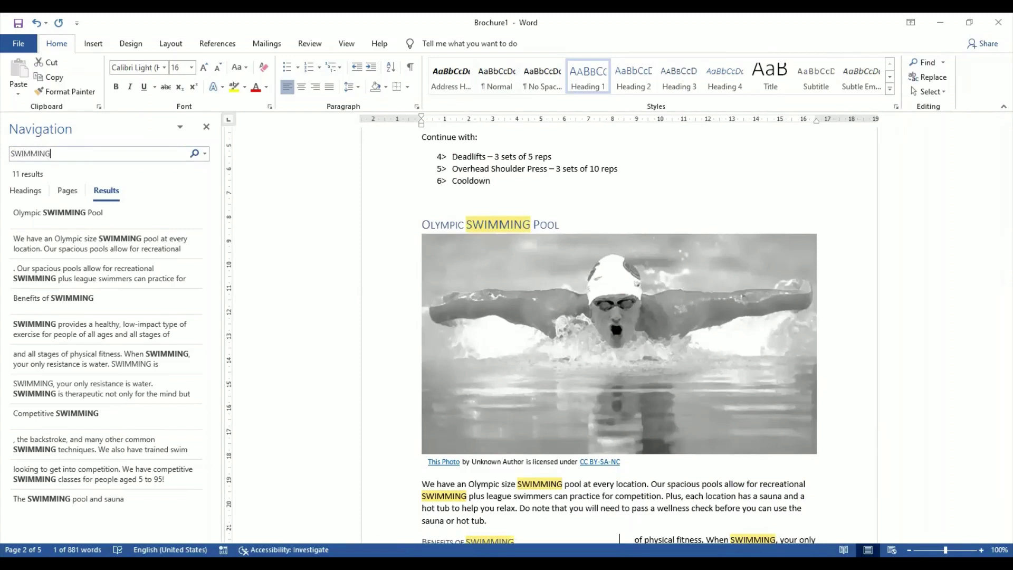
{"action": "left_click", "coordinate": [76, 154]}
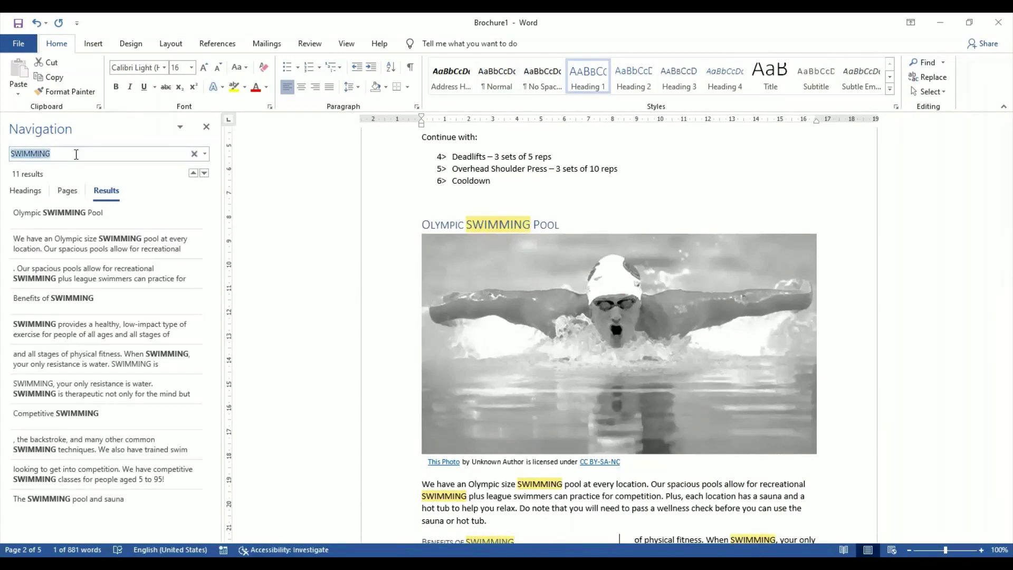
{"action": "type", "text": "swimm"}
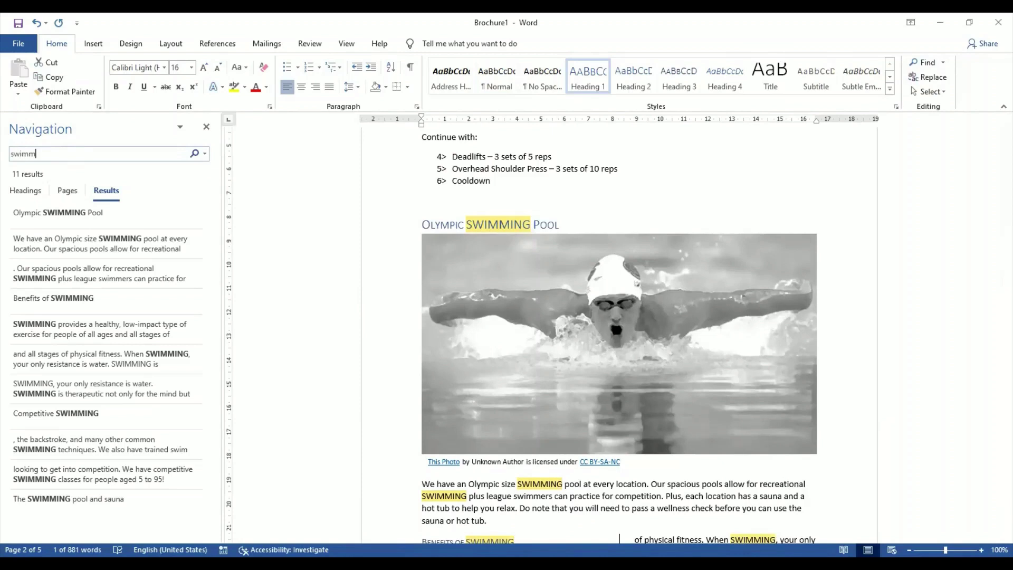
{"action": "type", "text": "ing"}
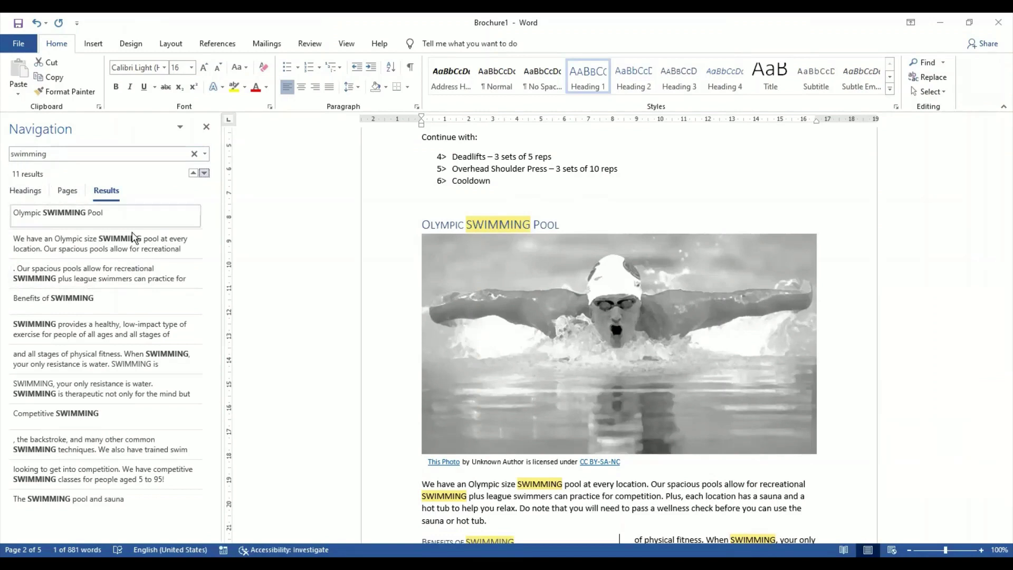
- Bold the third occurrence of SWIMMING, close the Navigation pane, and return to the brochure's first page
{"action": "left_click", "coordinate": [48, 279]}
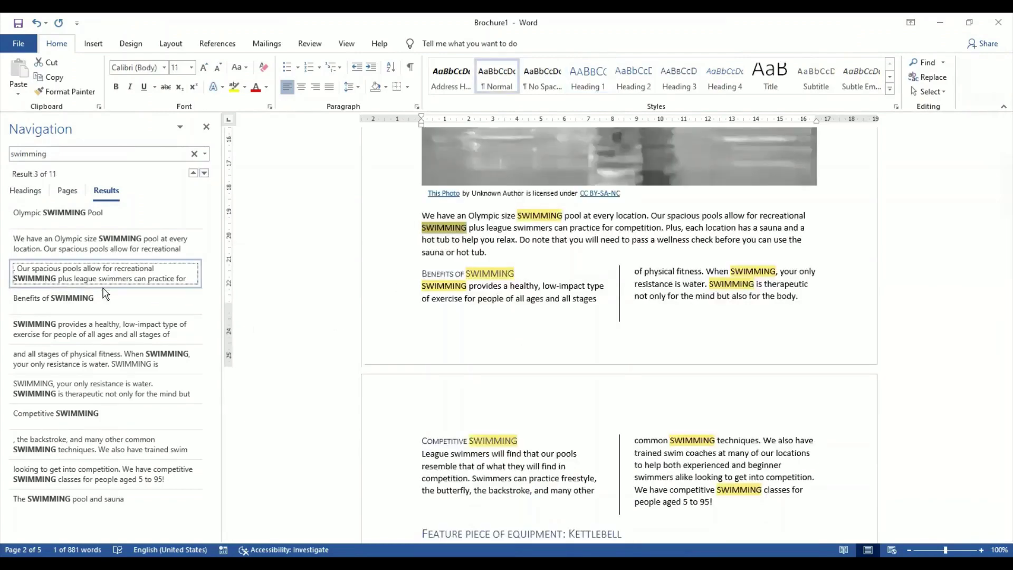
{"action": "left_click", "coordinate": [117, 90]}
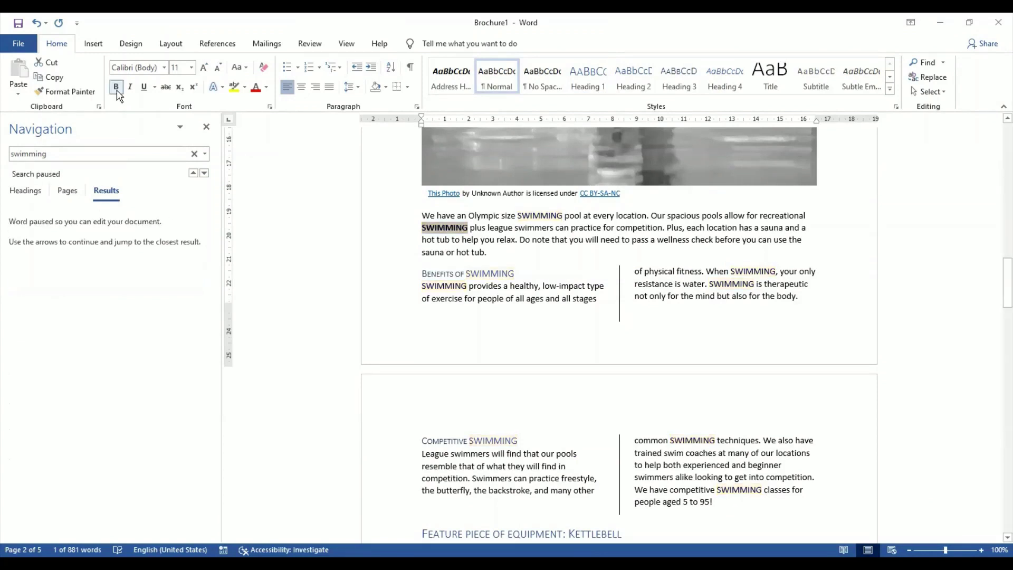
{"action": "left_click", "coordinate": [206, 127]}
{"action": "left_click", "coordinate": [679, 234]}
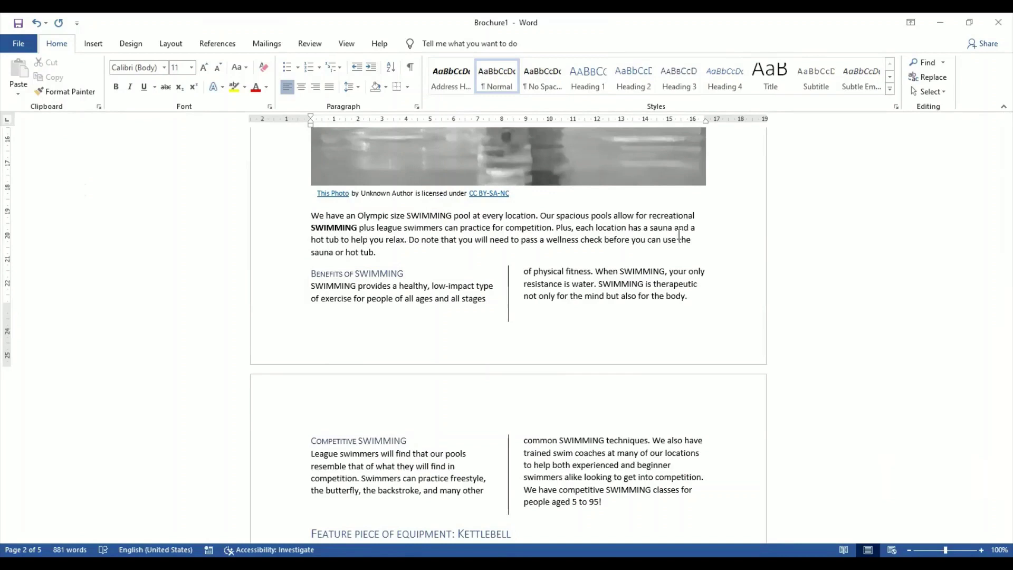
{"action": "key", "text": "ctrl+Home"}
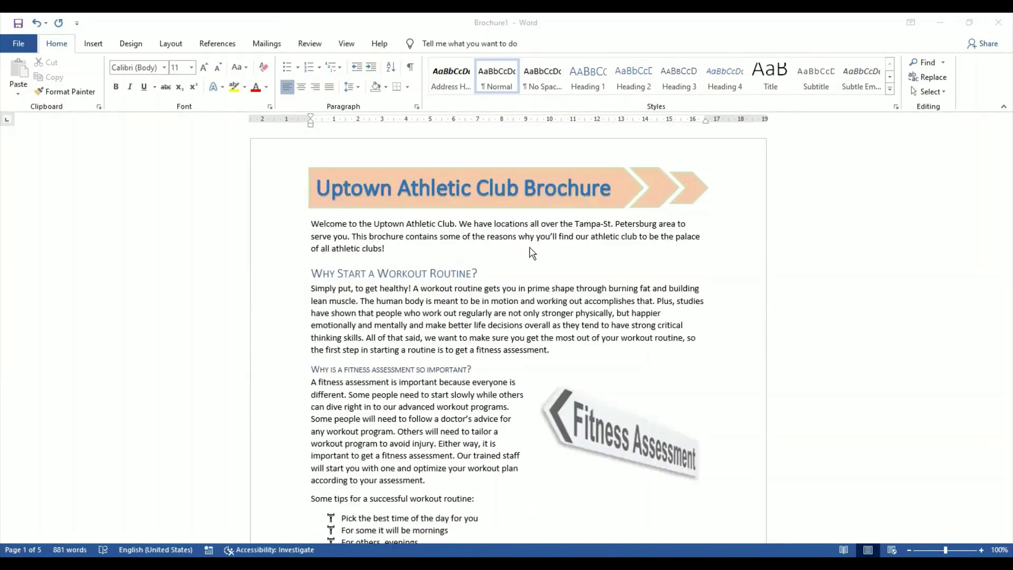
{"action": "left_click", "coordinate": [474, 253]}
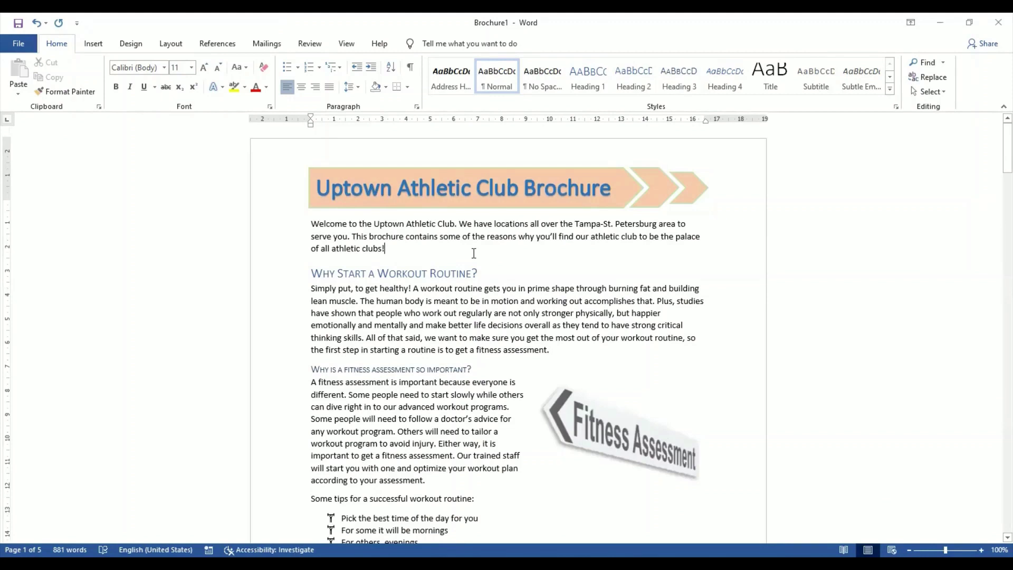
{"action": "left_click", "coordinate": [932, 80]}
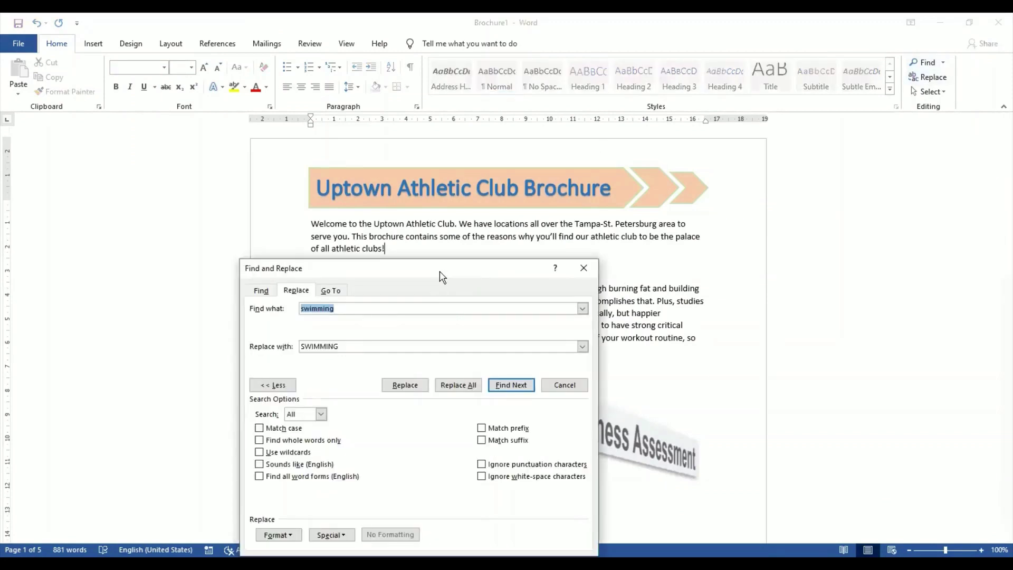
{"action": "left_click_drag", "start_coordinate": [442, 277], "coordinate": [738, 71]}
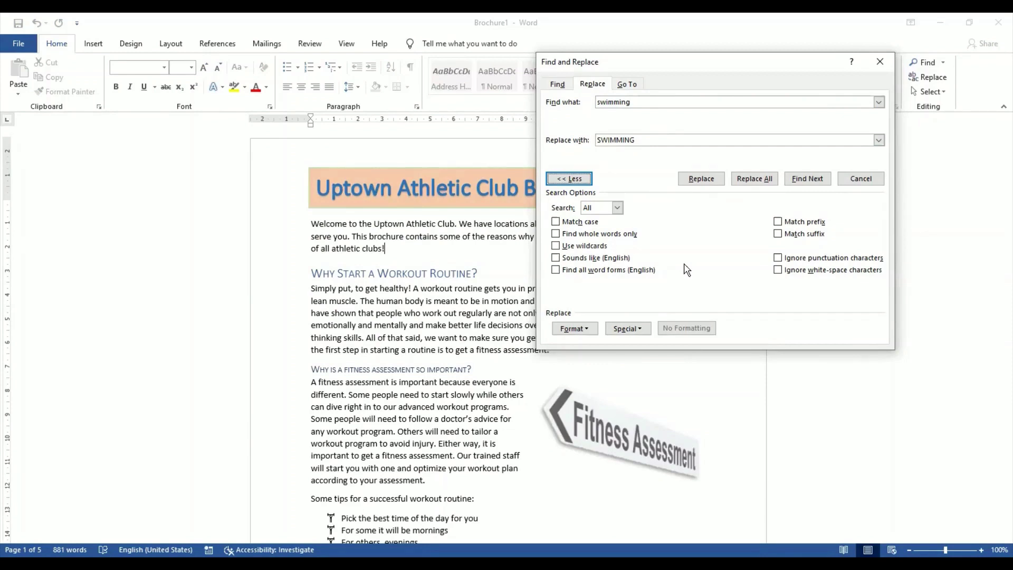
{"action": "left_click", "coordinate": [588, 333]}
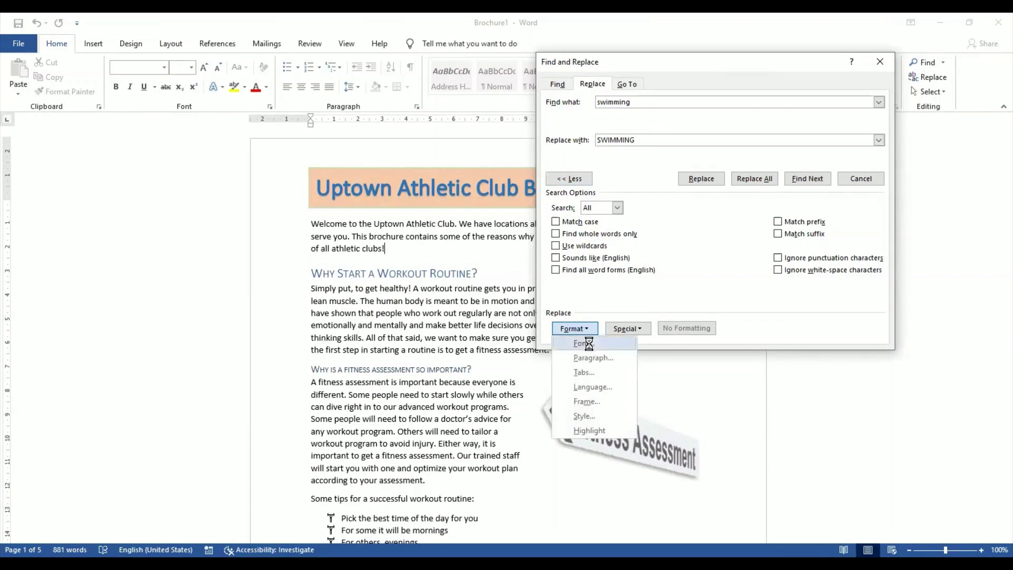
{"action": "left_click", "coordinate": [590, 344]}
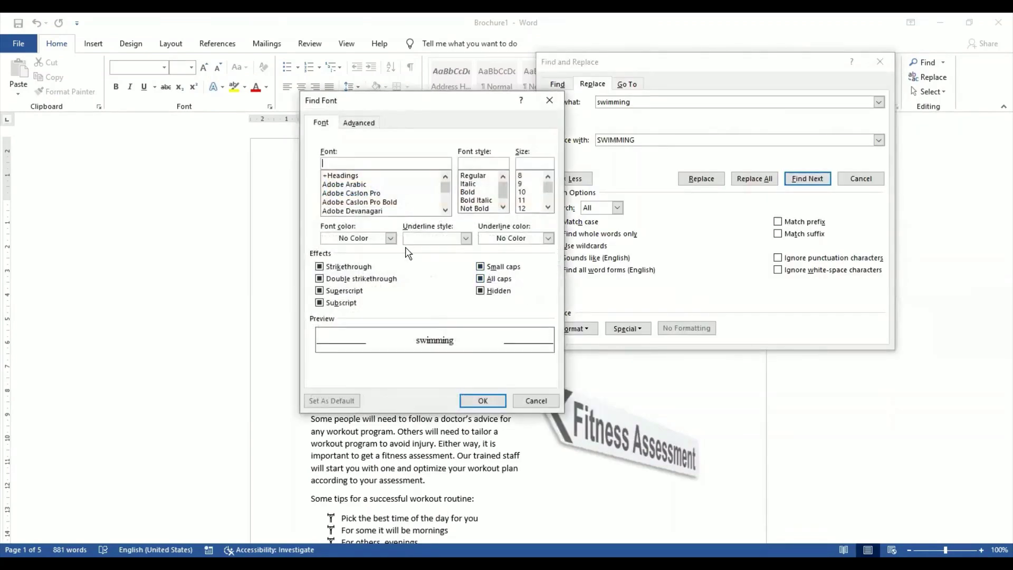
{"action": "left_click", "coordinate": [391, 238]}
{"action": "left_click", "coordinate": [391, 239]}
{"action": "left_click", "coordinate": [392, 352]}
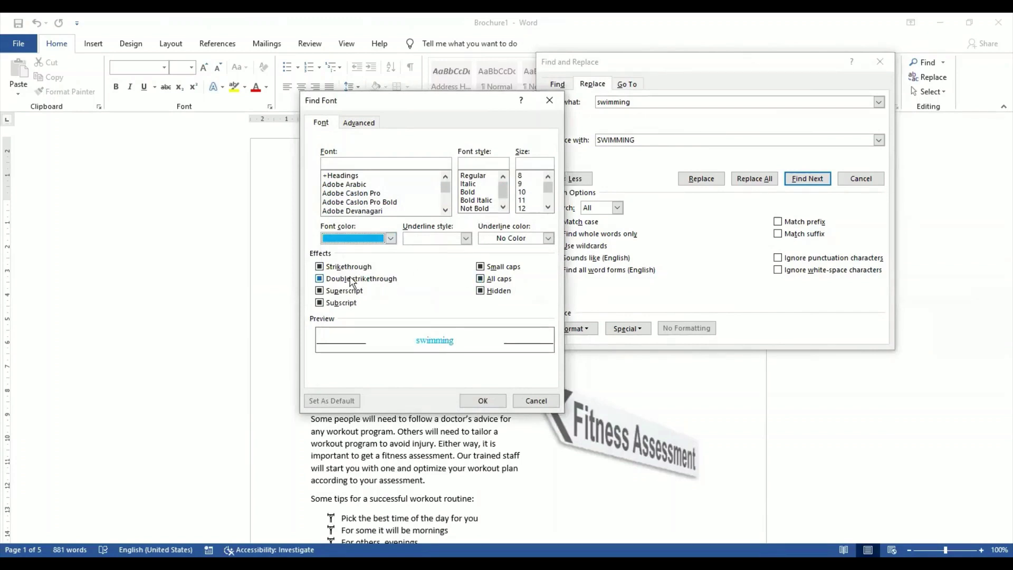
{"action": "left_click", "coordinate": [482, 193]}
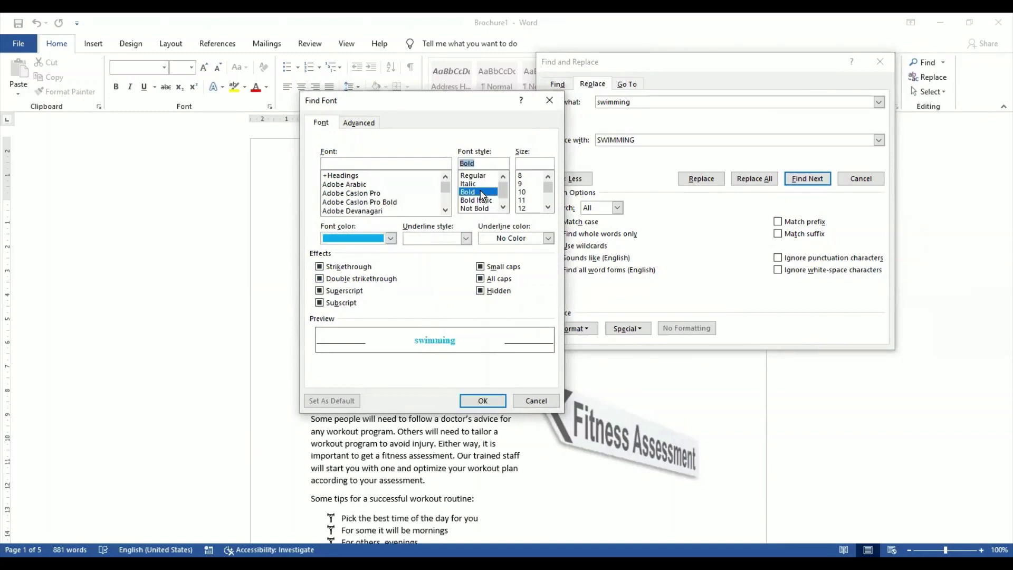
{"action": "left_click", "coordinate": [466, 238]}
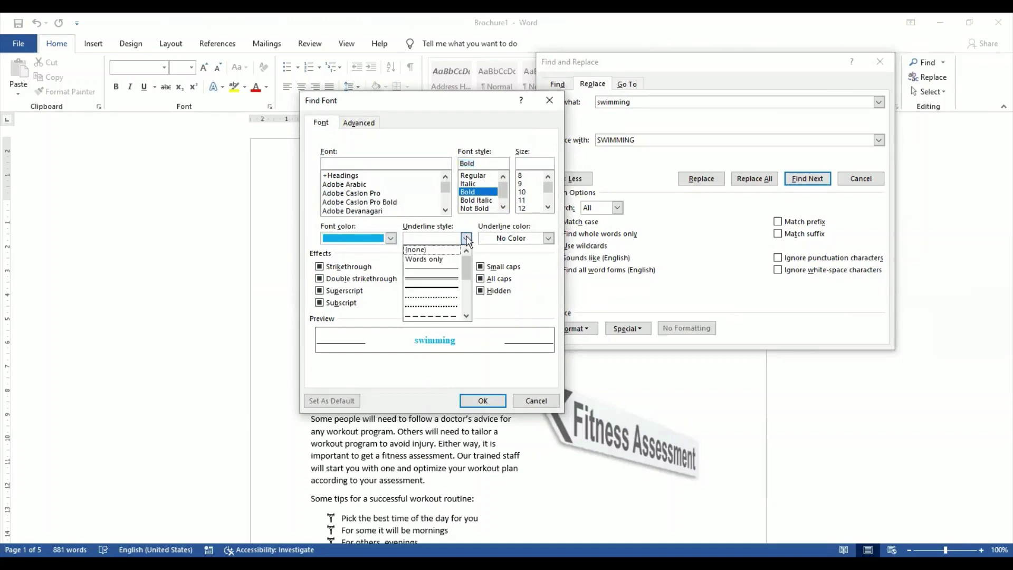
{"action": "left_click", "coordinate": [456, 279]}
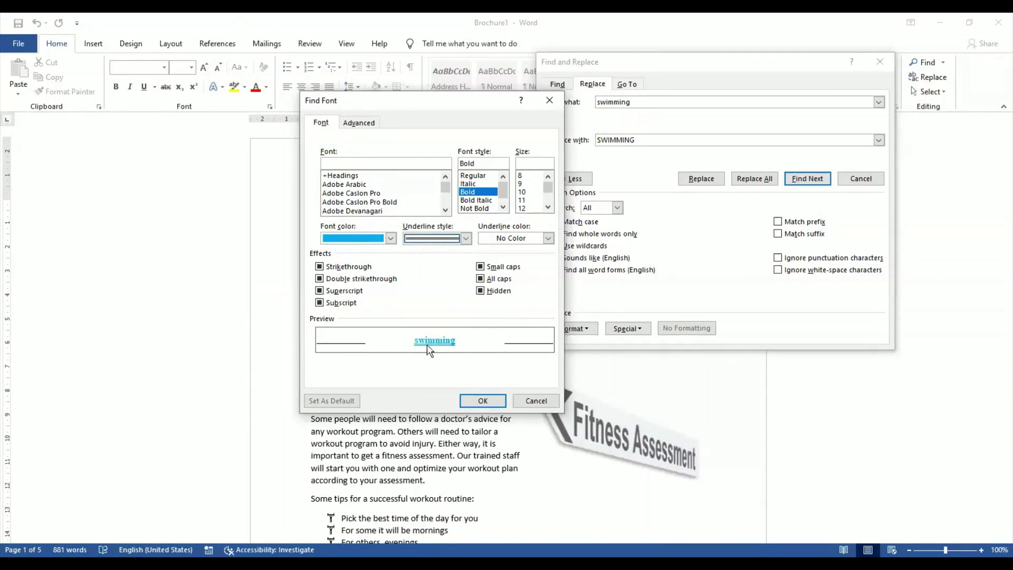
{"action": "left_click", "coordinate": [479, 399]}
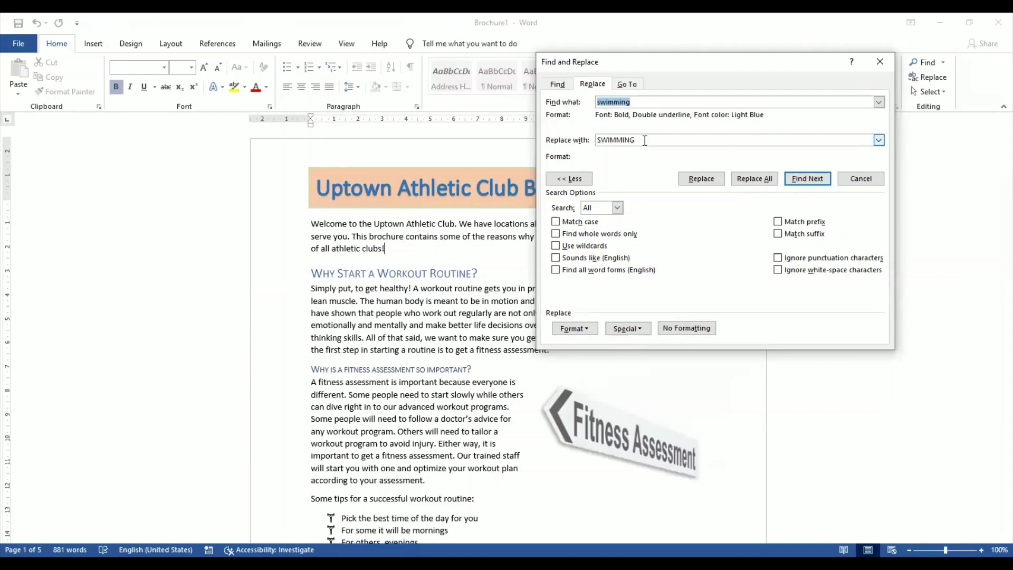
{"action": "key", "text": "Escape"}
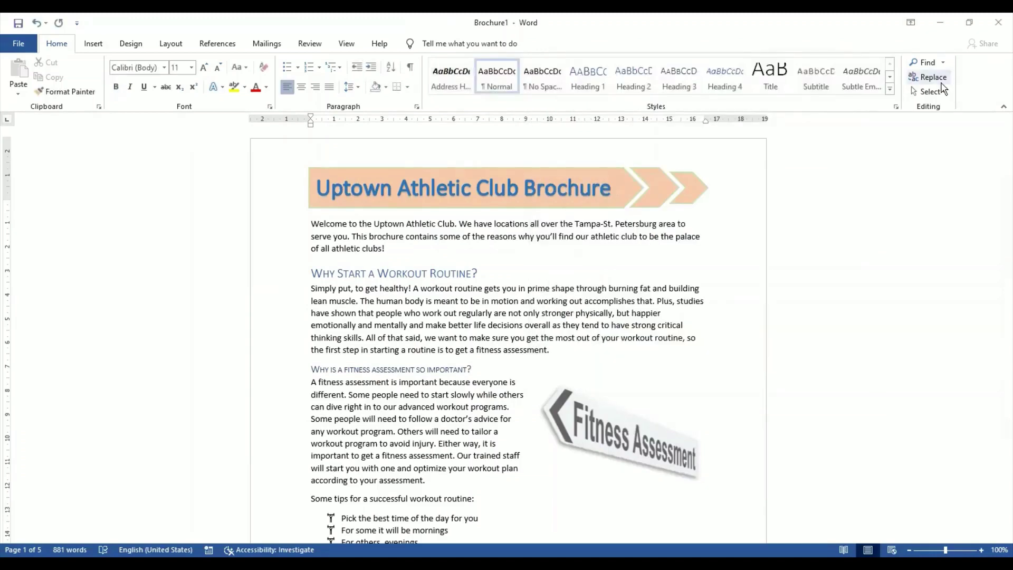
- Set the format of the replacement text SWIMMING to bold, double underline and Light Blue font color in Find and Replace
{"action": "left_click", "coordinate": [941, 84]}
{"action": "left_click", "coordinate": [614, 108]}
{"action": "left_click", "coordinate": [604, 147]}
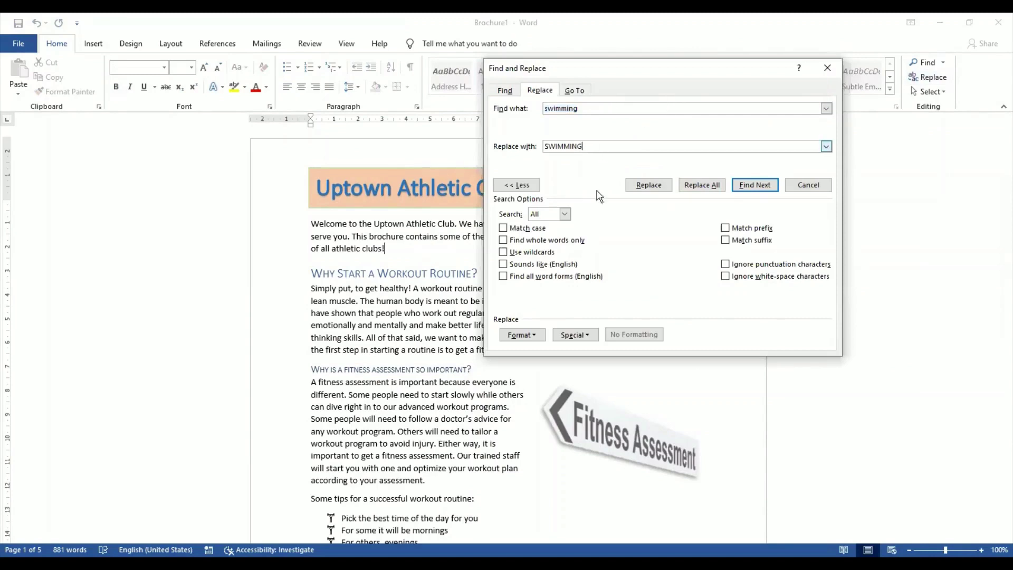
{"action": "left_click", "coordinate": [522, 334]}
{"action": "left_click", "coordinate": [525, 348]}
{"action": "left_click", "coordinate": [390, 238]}
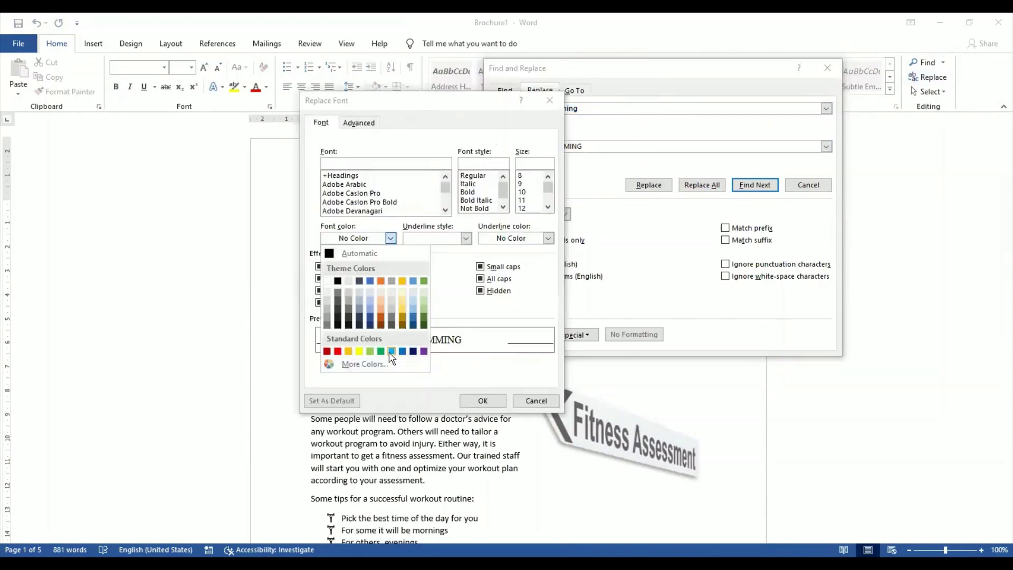
{"action": "left_click", "coordinate": [391, 352]}
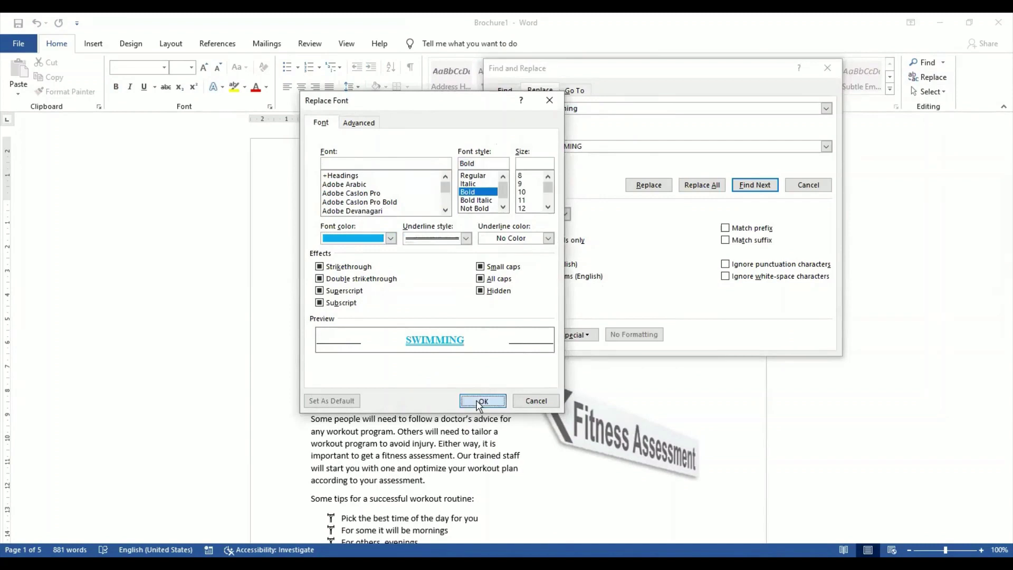
{"action": "left_click", "coordinate": [481, 402]}
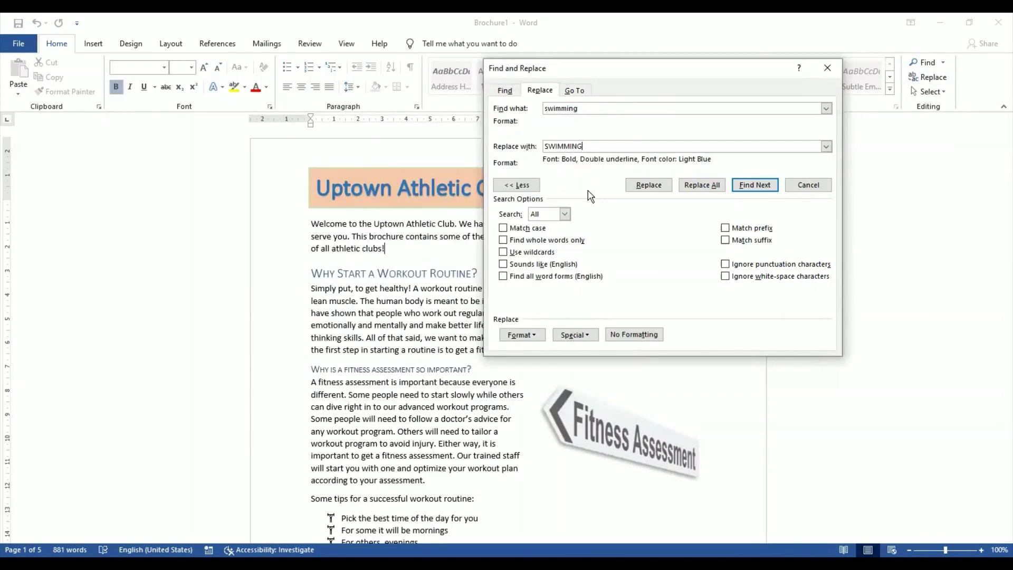
- Change the text to find to "SWIMMING" in Find and Replace
{"action": "left_click", "coordinate": [587, 109]}
{"action": "key", "text": "BackSpace"}
{"action": "key", "text": "BackSpace"}
{"action": "key", "text": "BackSpace"}
{"action": "key", "text": "BackSpace"}
{"action": "key", "text": "BackSpace"}
{"action": "key", "text": "BackSpace"}
{"action": "key", "text": "BackSpace"}
{"action": "key", "text": "BackSpace"}
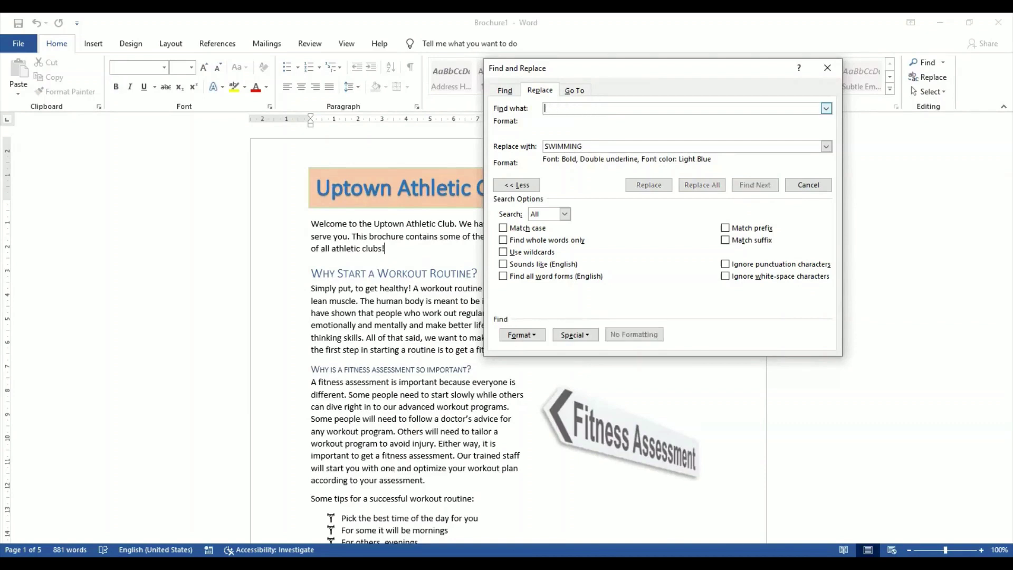
{"action": "type", "text": "SWIMMING"}
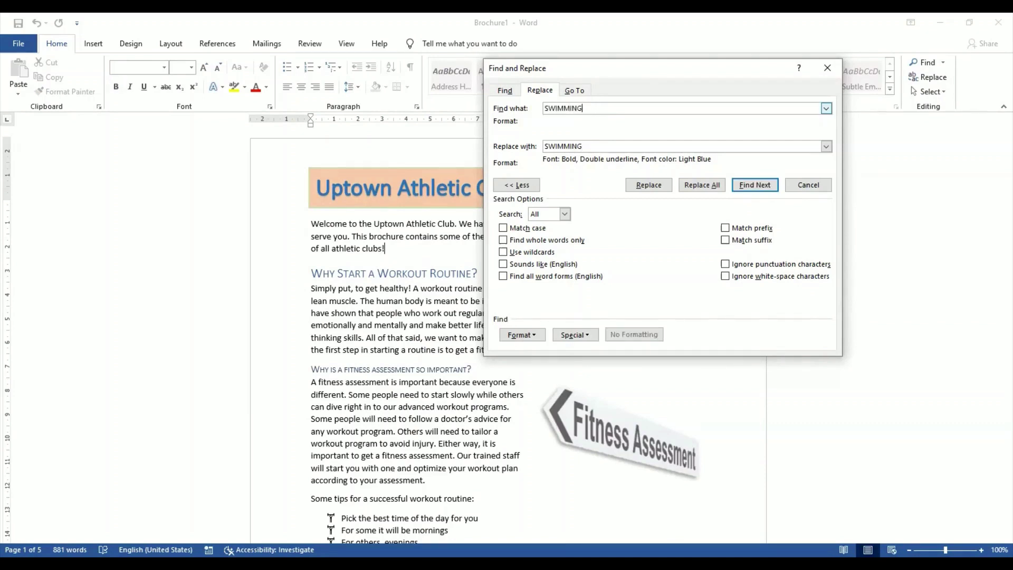
{"action": "left_click", "coordinate": [585, 147]}
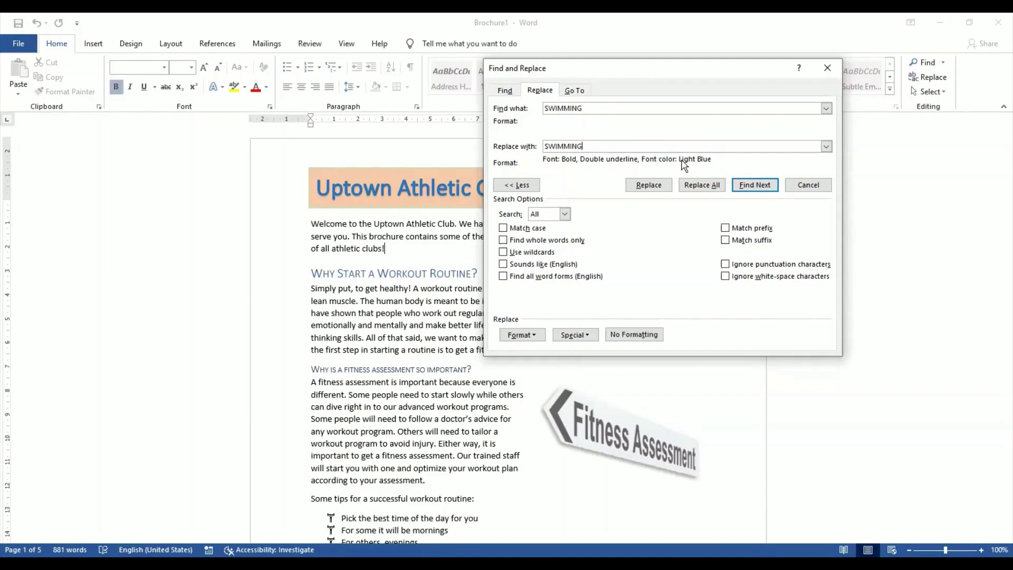
{"action": "left_click", "coordinate": [596, 107]}
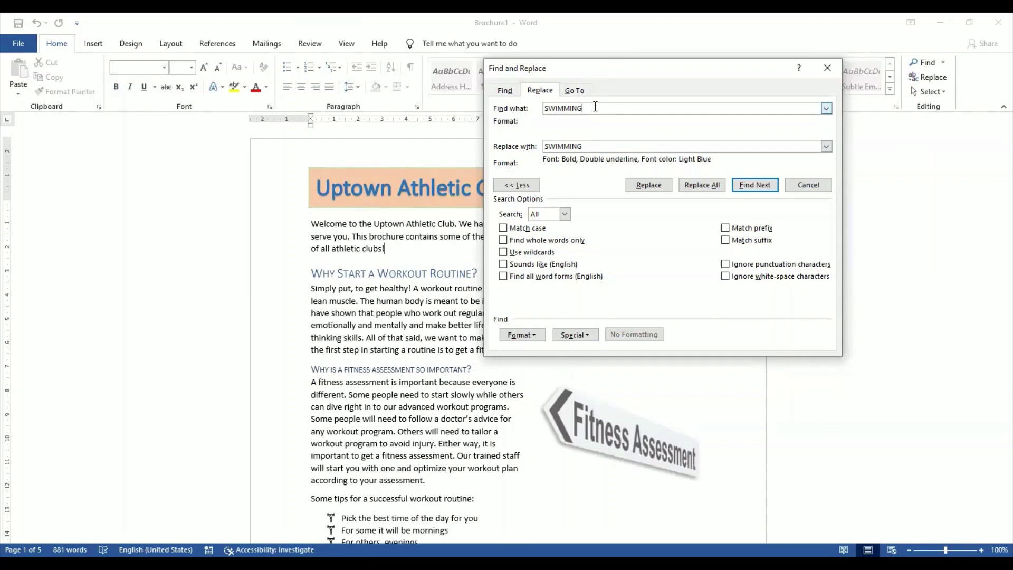
{"action": "left_click", "coordinate": [597, 144]}
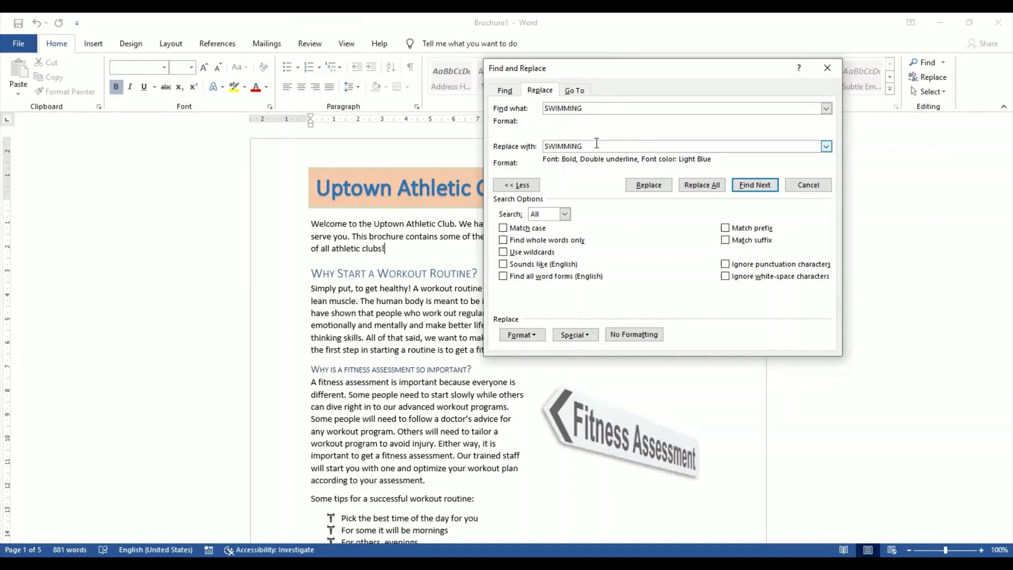
{"action": "left_click", "coordinate": [595, 108]}
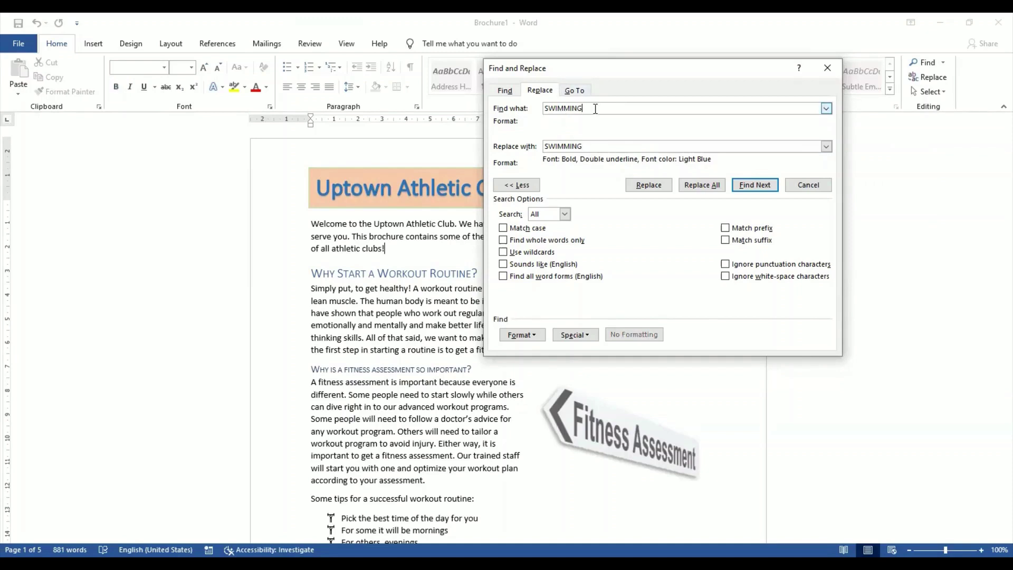
{"action": "left_click", "coordinate": [596, 146]}
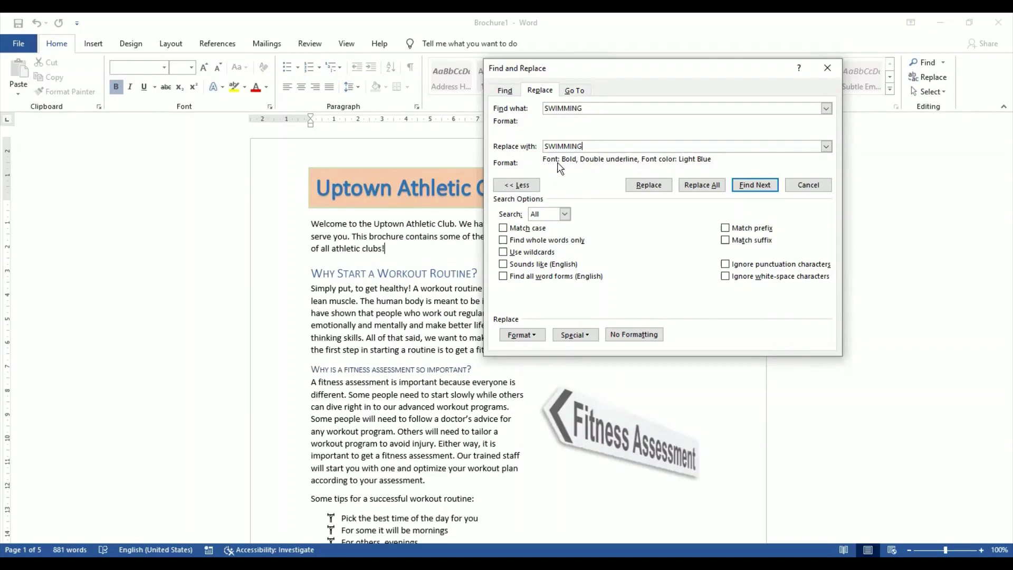
- Replace all occurrences of SWIMMING with the formatted text, close Find and Replace, and review the replaced words in the brochure
{"action": "left_click", "coordinate": [705, 189]}
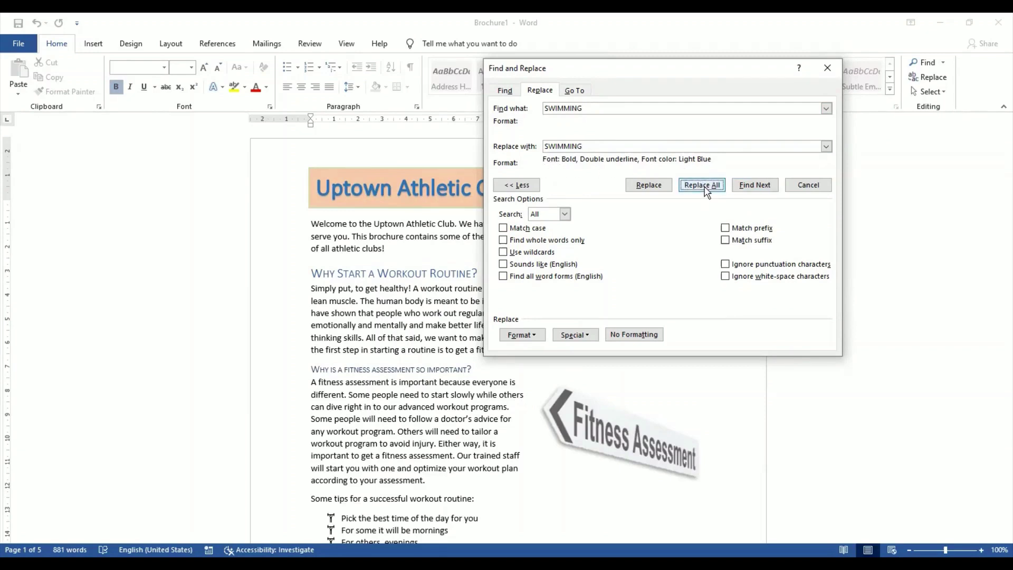
{"action": "left_click", "coordinate": [509, 328]}
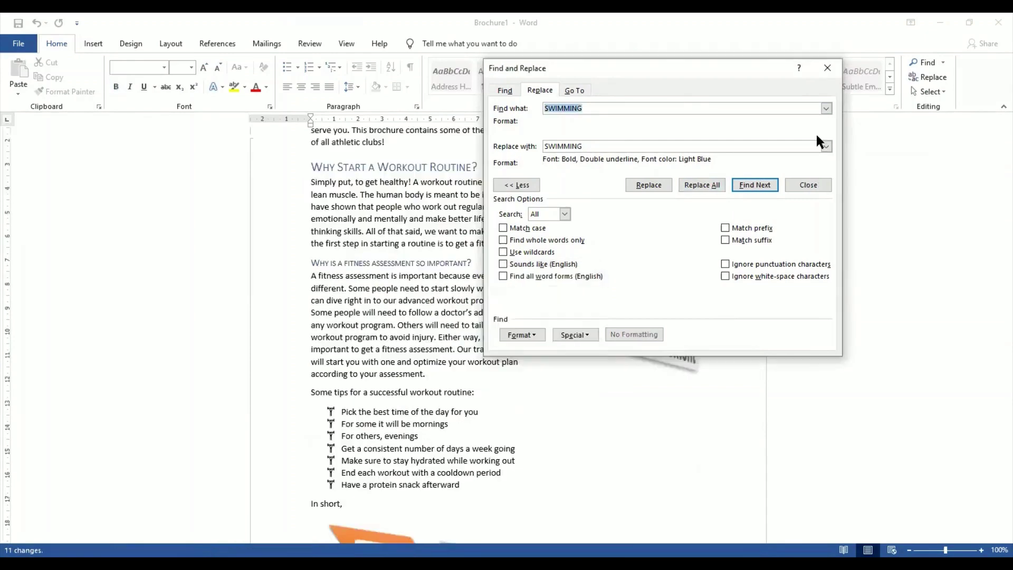
{"action": "left_click", "coordinate": [827, 68]}
{"action": "scroll", "coordinate": [628, 417], "scroll_direction": "down", "scroll_amount": 10}
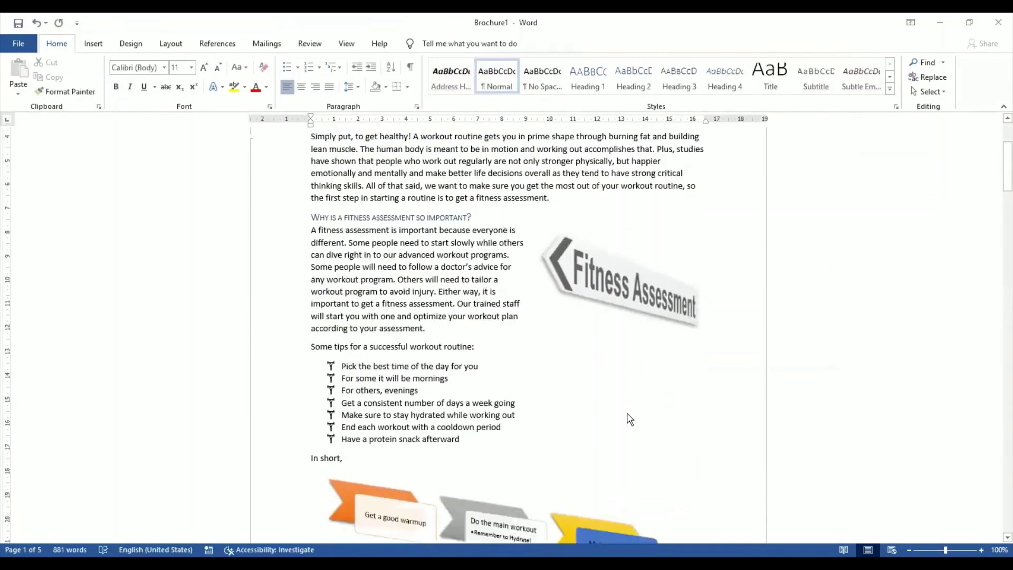
{"action": "scroll", "coordinate": [628, 414], "scroll_direction": "down", "scroll_amount": 15}
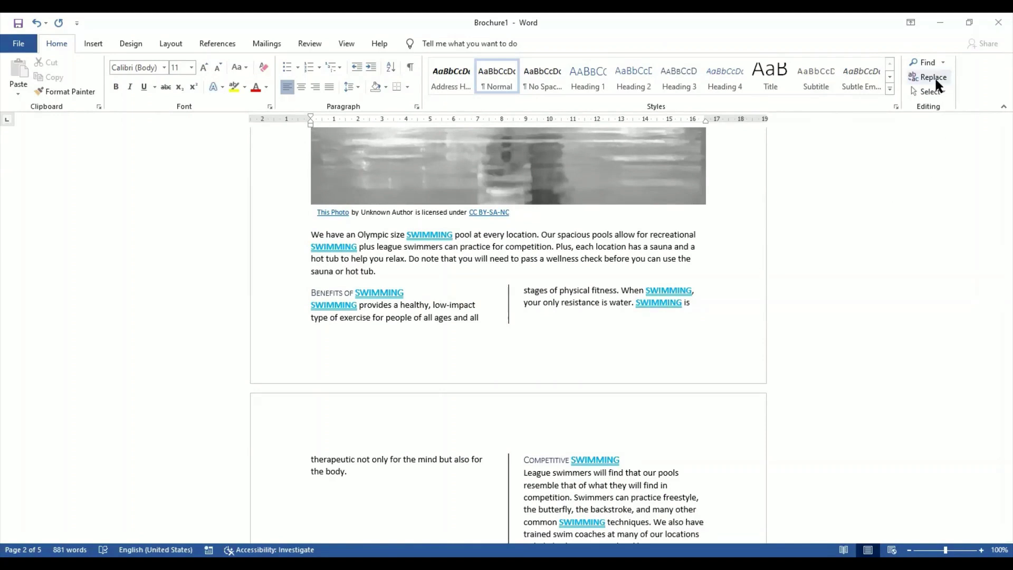
{"action": "left_click", "coordinate": [525, 188]}
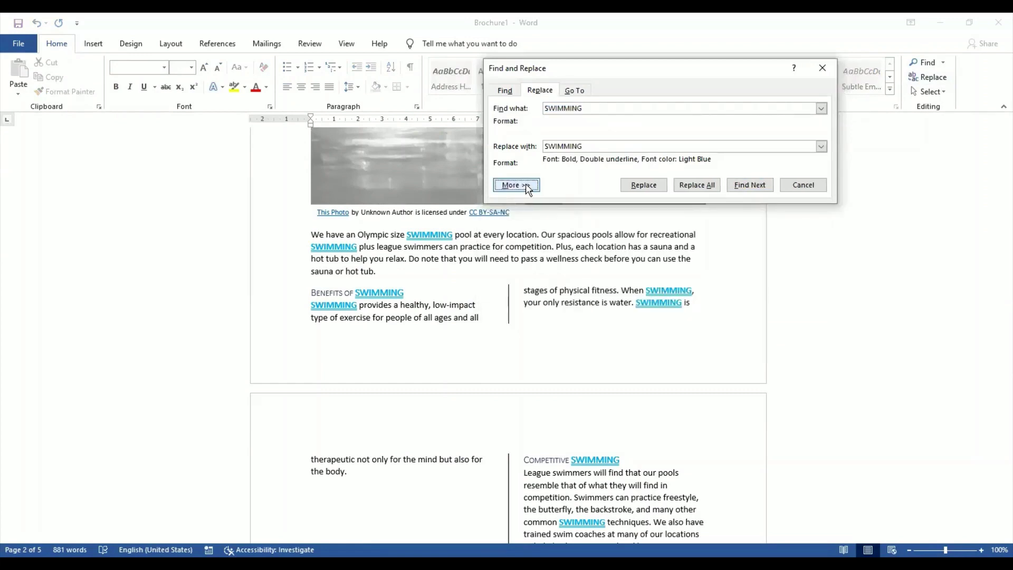
{"action": "left_click", "coordinate": [527, 186]}
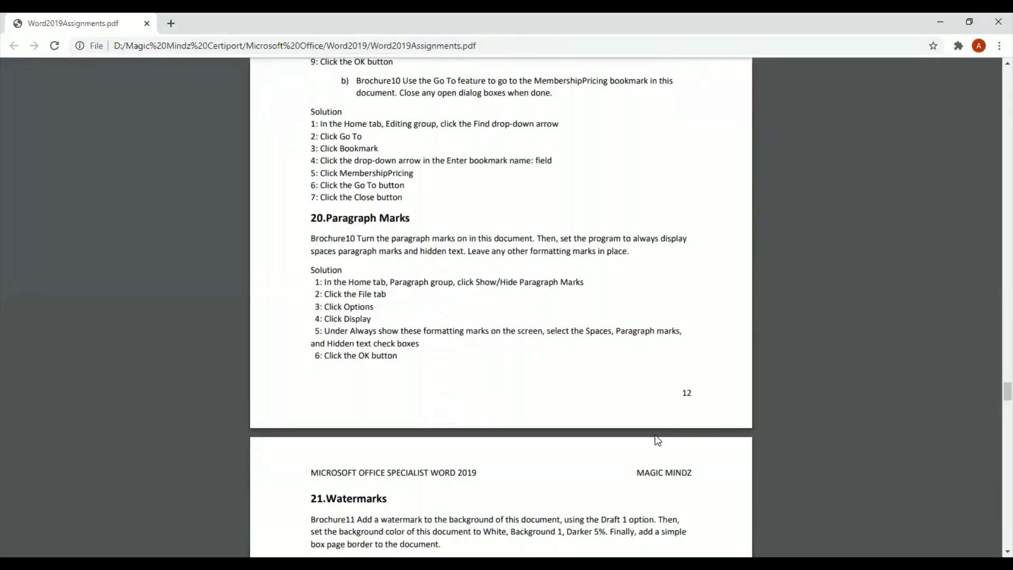
- Switch to Word2019Assignments.pdf, skim the remaining exercises, and read exercise 20 on Paragraph Marks
{"action": "scroll", "coordinate": [656, 438], "scroll_direction": "down", "scroll_amount": 2}
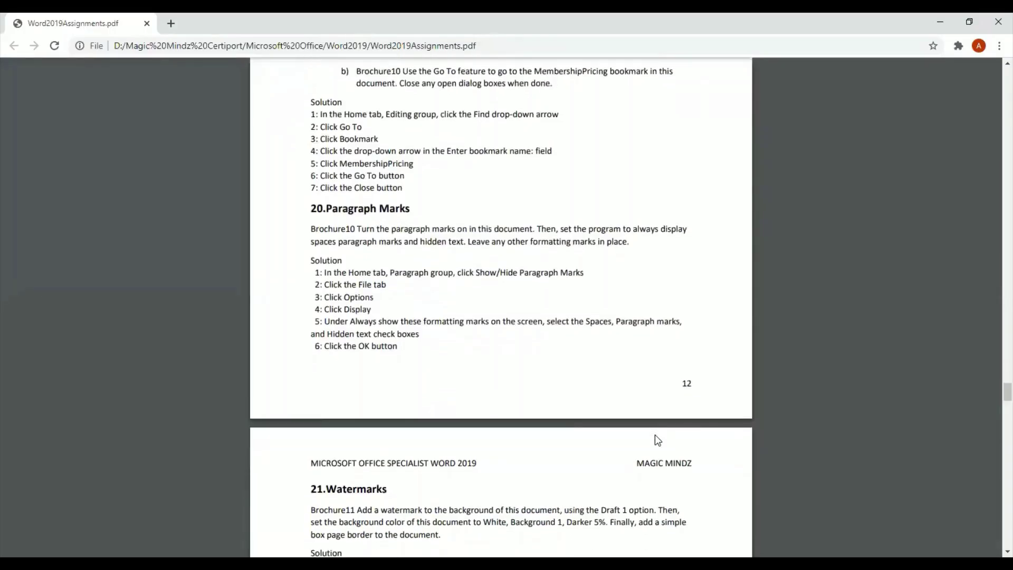
{"action": "scroll", "coordinate": [656, 438], "scroll_direction": "down", "scroll_amount": 1}
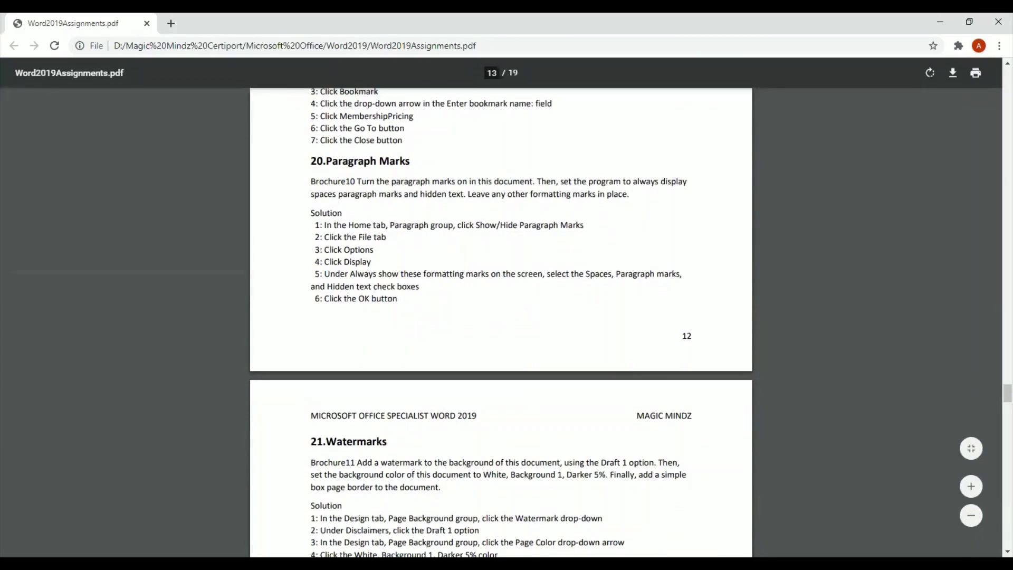
{"action": "scroll", "coordinate": [997, 526], "scroll_direction": "down", "scroll_amount": 15}
{"action": "scroll", "coordinate": [501, 322], "scroll_direction": "down", "scroll_amount": 20}
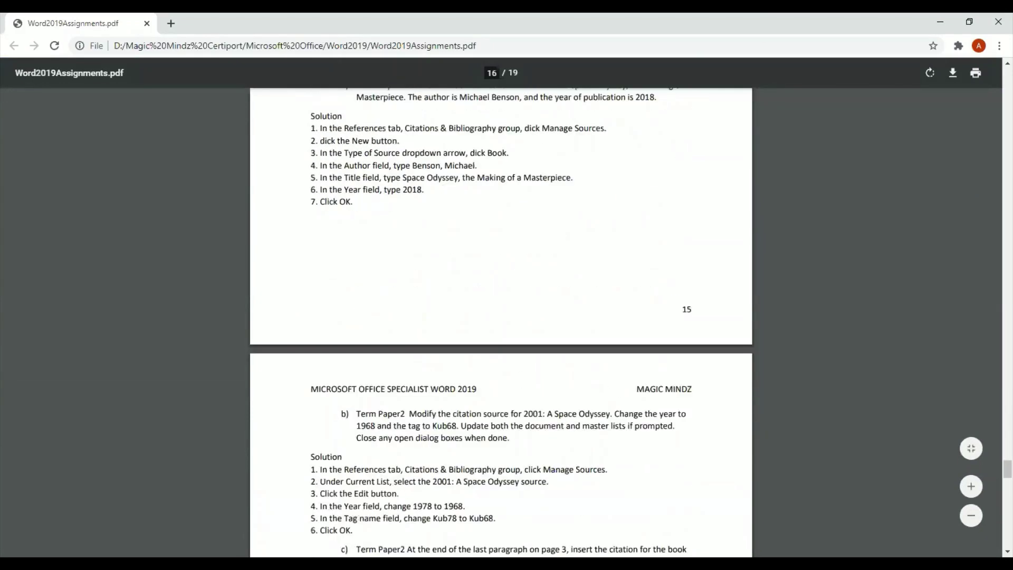
{"action": "scroll", "coordinate": [993, 154], "scroll_direction": "down", "scroll_amount": 8}
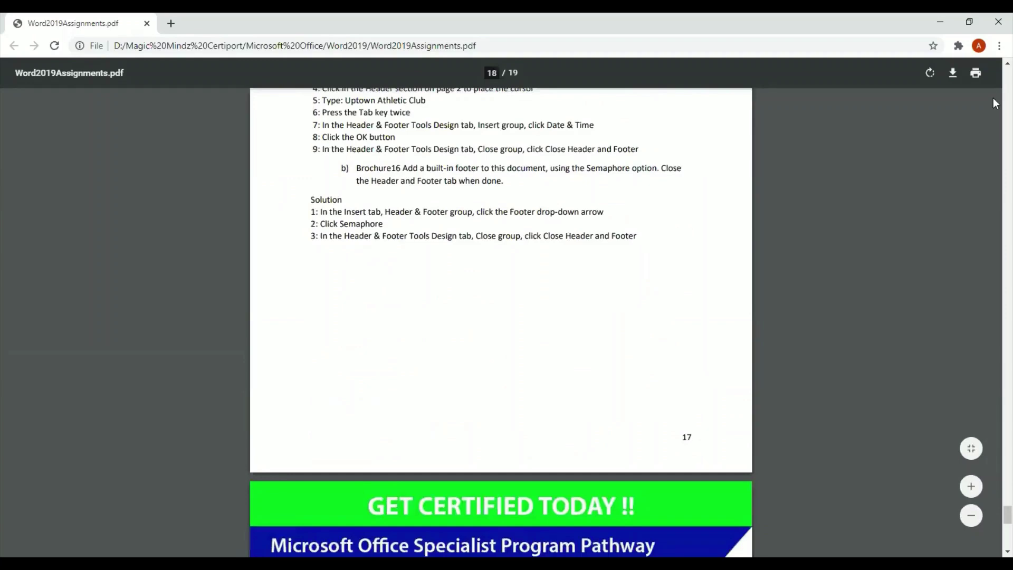
{"action": "scroll", "coordinate": [993, 78], "scroll_direction": "up", "scroll_amount": 9}
{"action": "scroll", "coordinate": [993, 78], "scroll_direction": "up", "scroll_amount": 20}
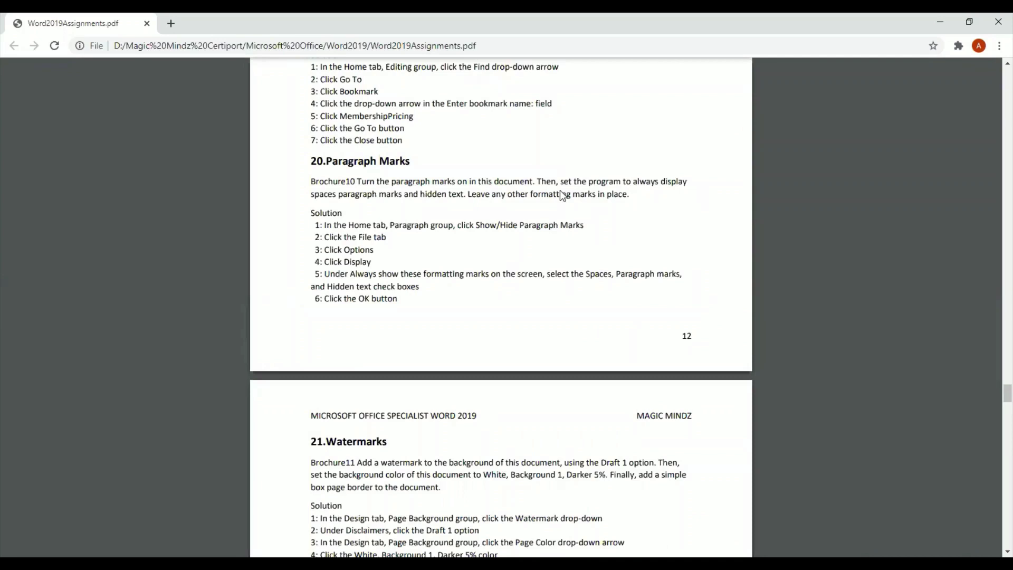
- Switch to the Brochure10 document, turn on the paragraph marks from the first page, and review them across the pages
{"action": "key", "text": "alt+Tab"}
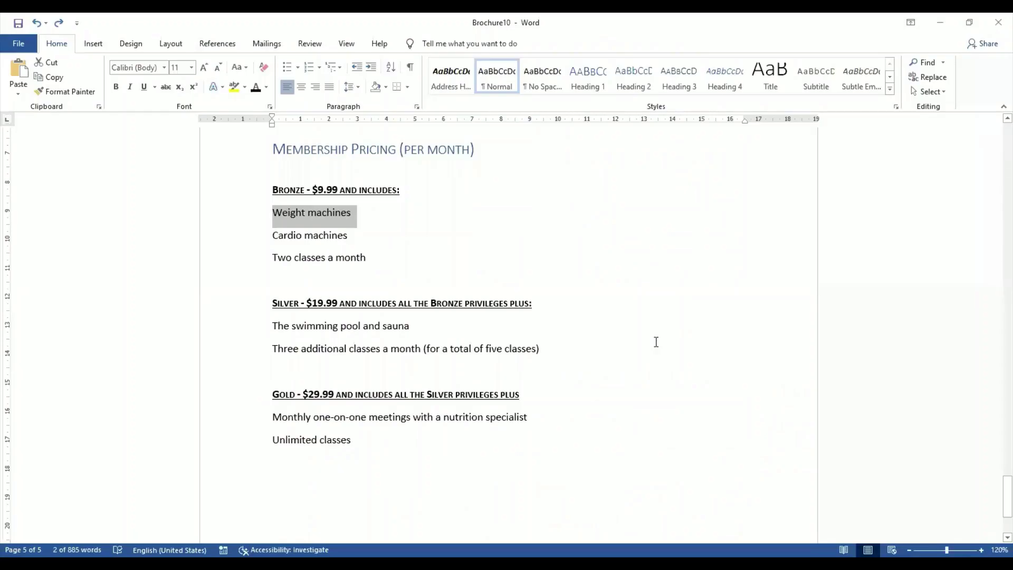
{"action": "left_click", "coordinate": [656, 342]}
{"action": "scroll", "coordinate": [656, 342], "scroll_direction": "up", "scroll_amount": 20}
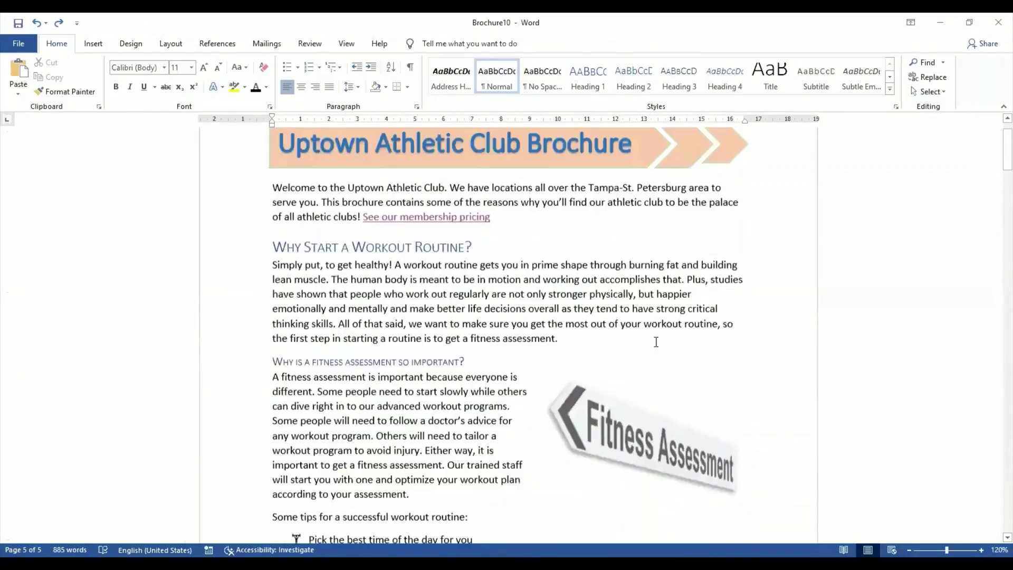
{"action": "scroll", "coordinate": [656, 342], "scroll_direction": "up", "scroll_amount": 2}
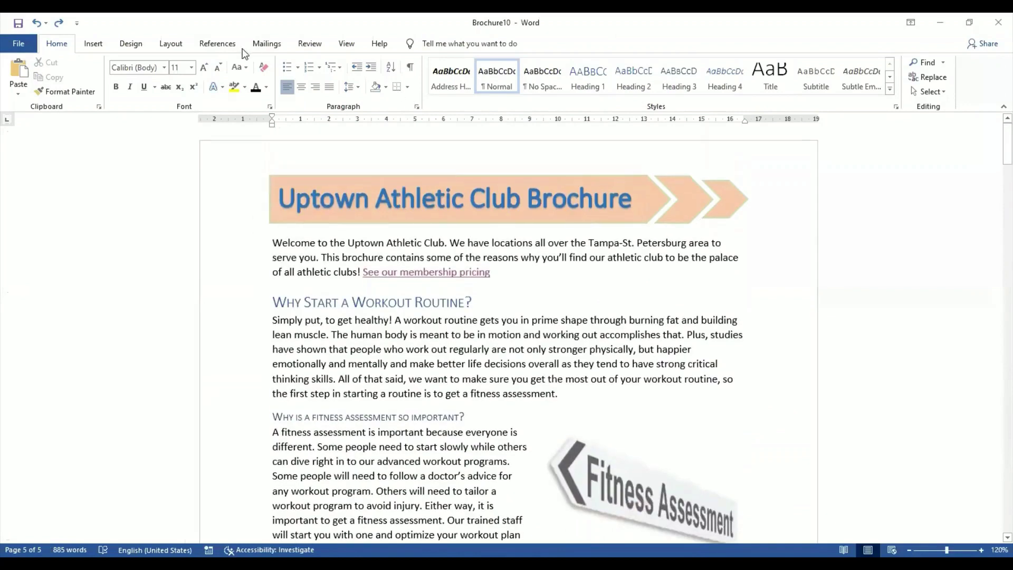
{"action": "left_click", "coordinate": [410, 68]}
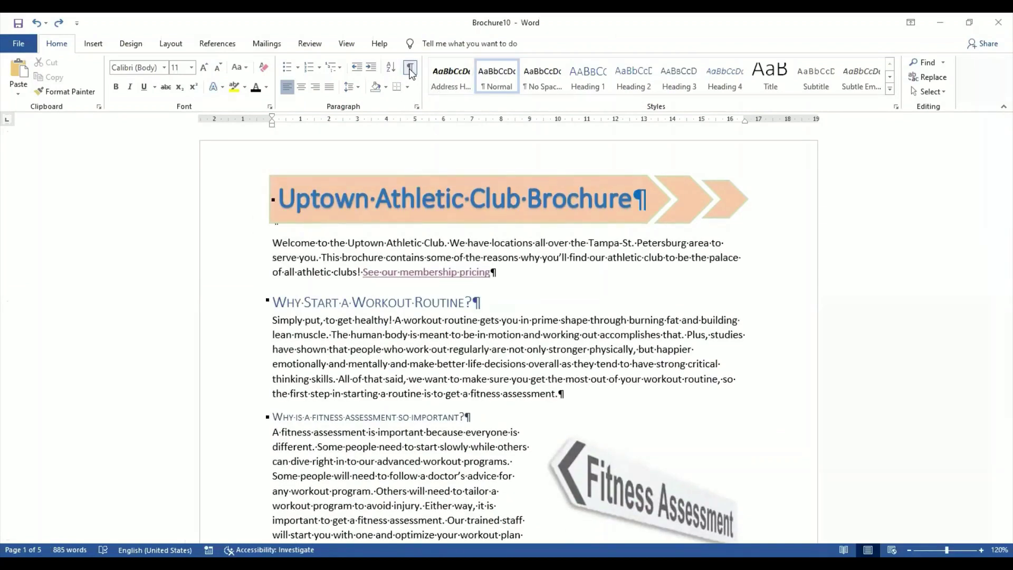
{"action": "scroll", "coordinate": [696, 379], "scroll_direction": "down", "scroll_amount": 4}
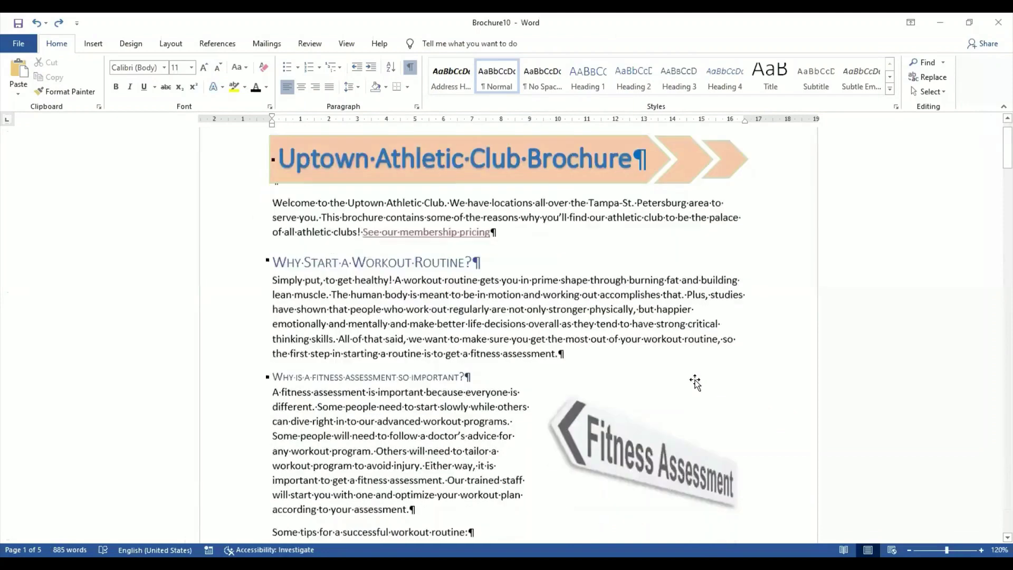
{"action": "scroll", "coordinate": [695, 380], "scroll_direction": "down", "scroll_amount": 5}
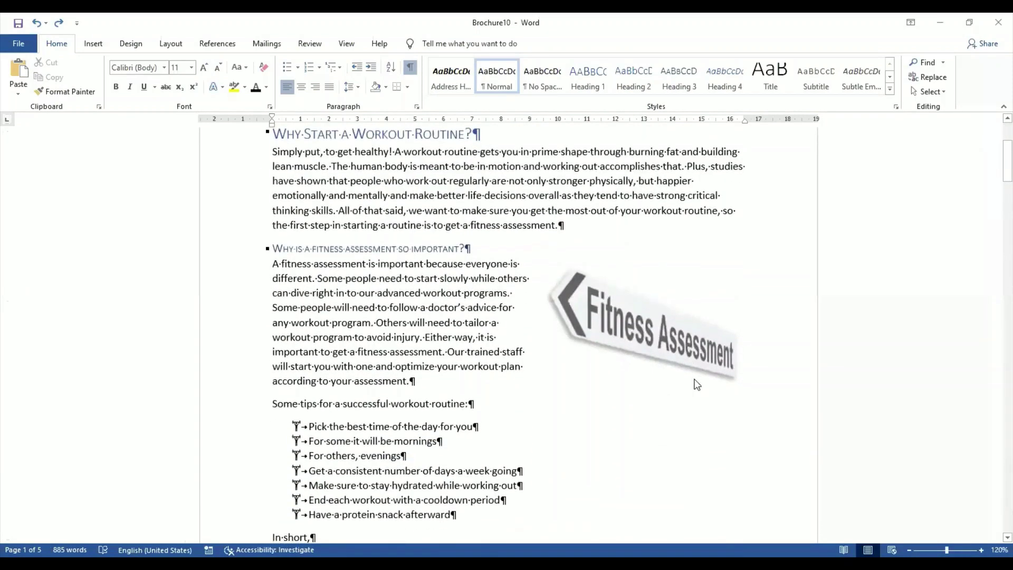
{"action": "scroll", "coordinate": [695, 380], "scroll_direction": "down", "scroll_amount": 12}
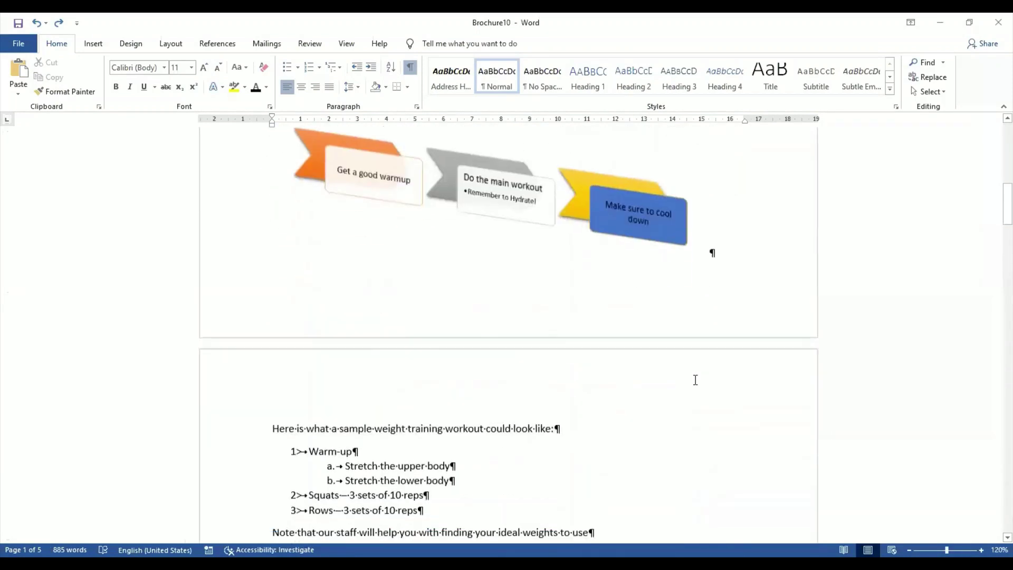
{"action": "scroll", "coordinate": [695, 380], "scroll_direction": "up", "scroll_amount": 20}
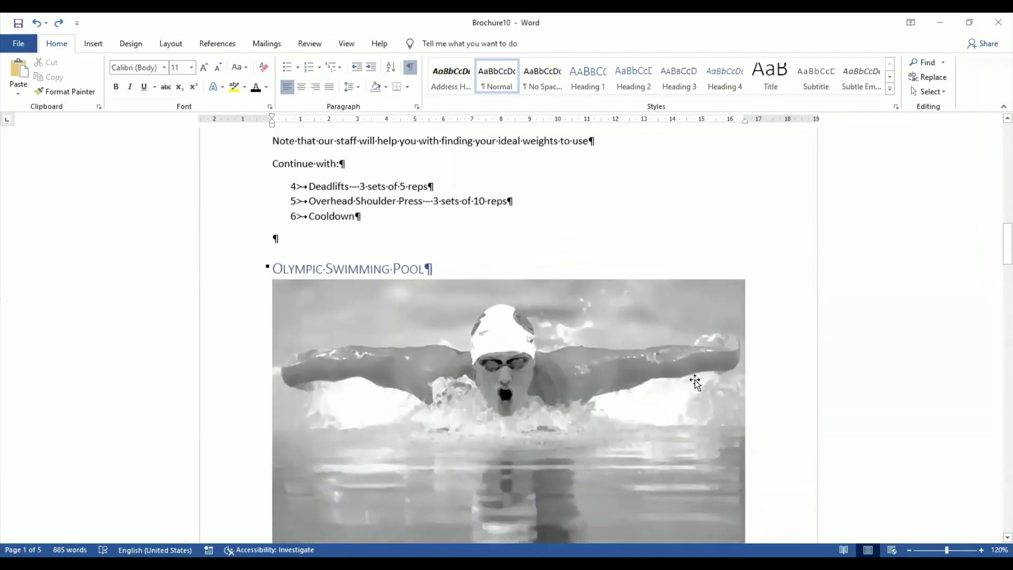
{"action": "scroll", "coordinate": [506, 150], "scroll_direction": "up", "scroll_amount": 1}
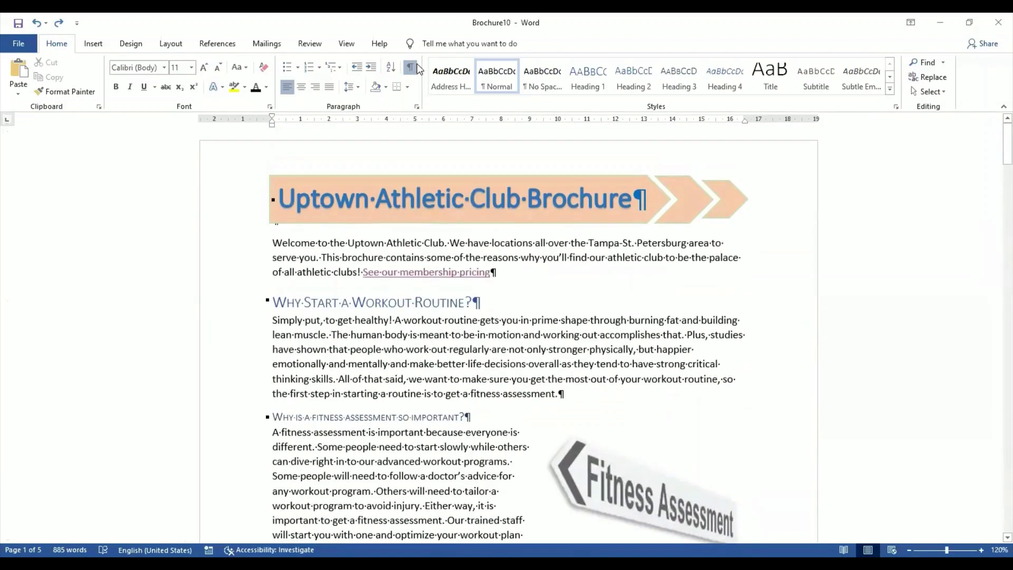
- Turn the paragraph marks off and place the cursor at the end of the heading "Why Start a Workout Routine?"
{"action": "left_click", "coordinate": [411, 68]}
{"action": "left_click", "coordinate": [411, 67]}
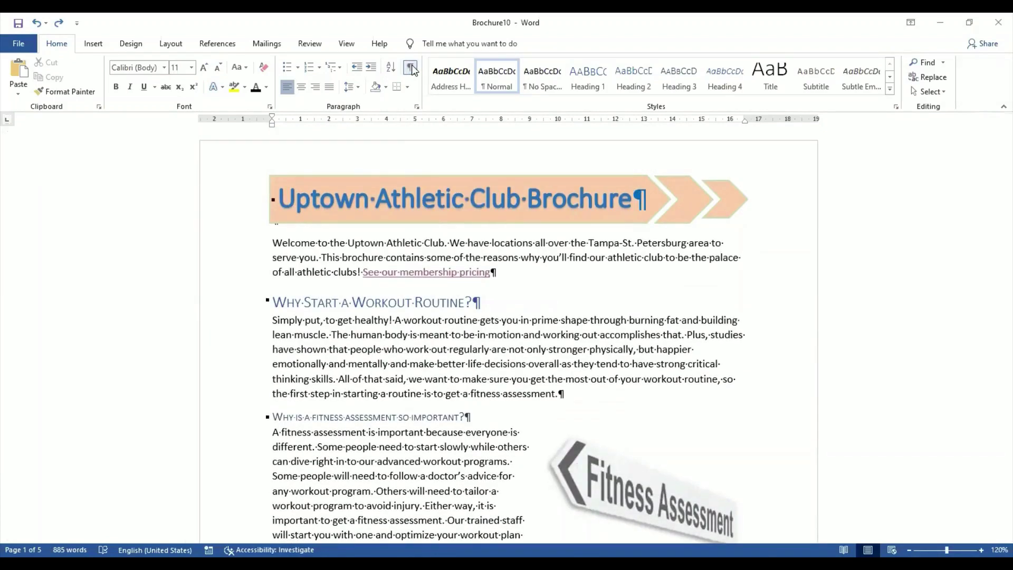
{"action": "left_click", "coordinate": [411, 67]}
{"action": "left_click", "coordinate": [543, 302]}
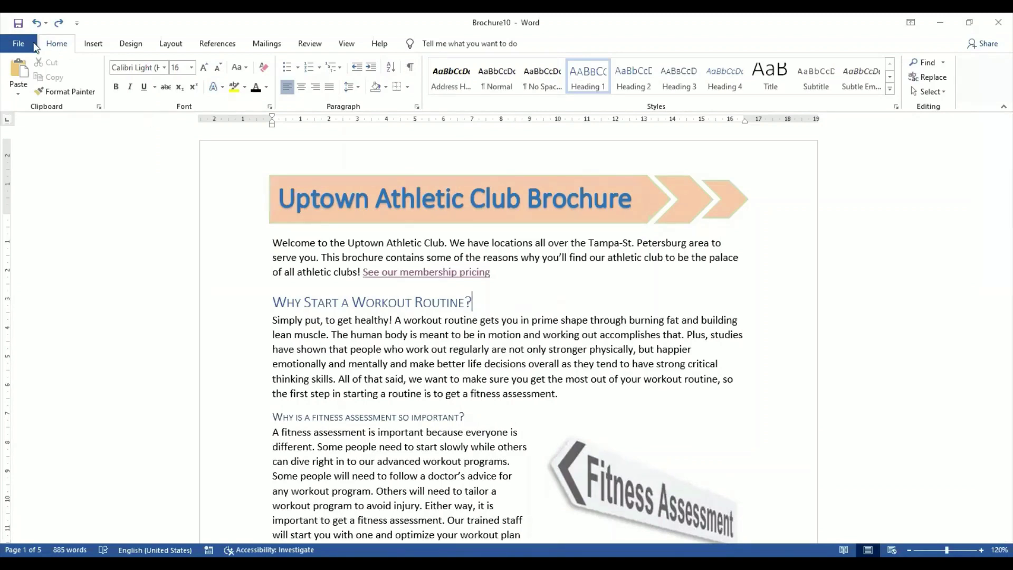
- Set Word's display options to always show spaces, paragraph marks and hidden text on the screen
{"action": "left_click", "coordinate": [19, 44]}
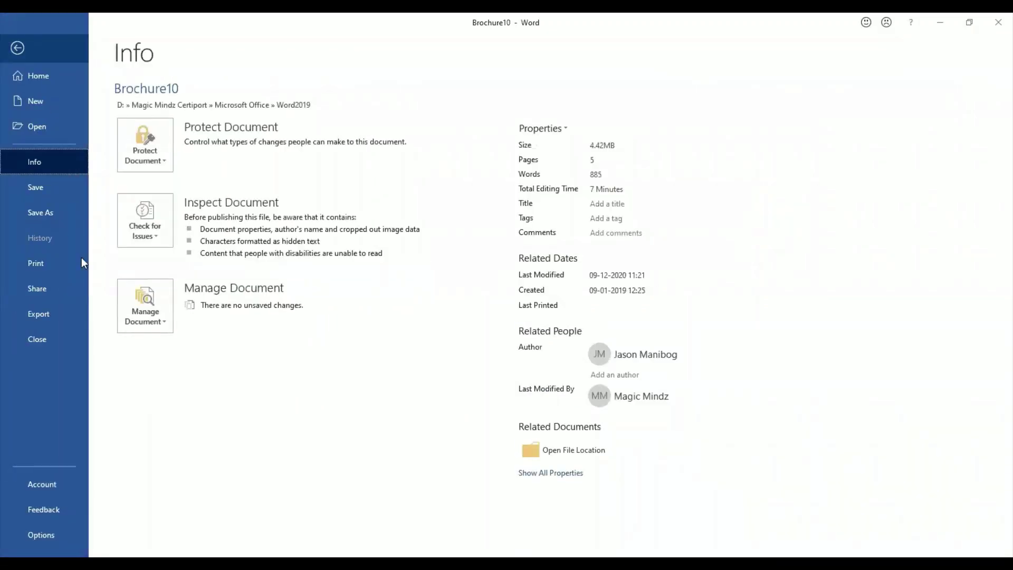
{"action": "key", "text": "Escape"}
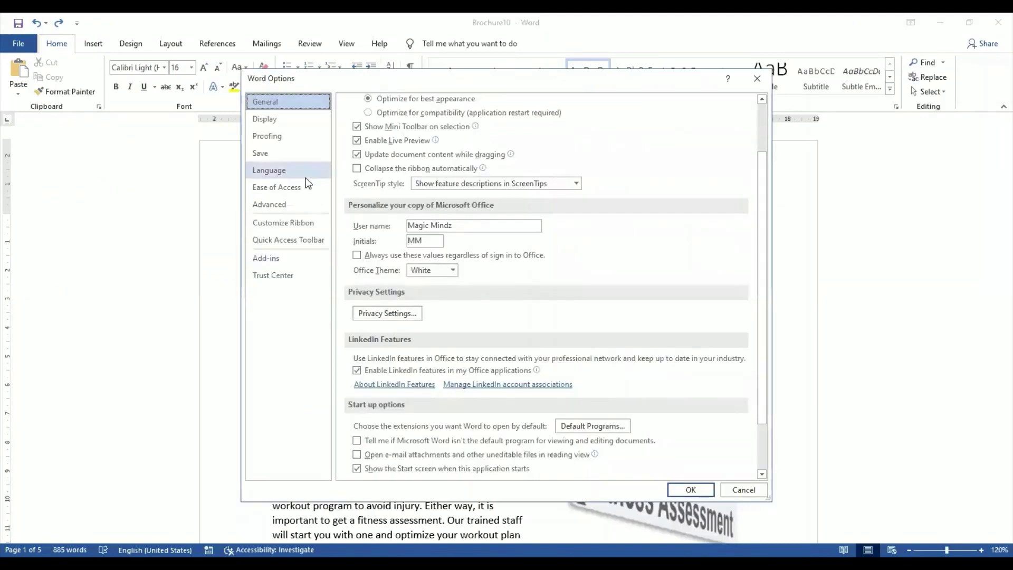
{"action": "left_click", "coordinate": [297, 144]}
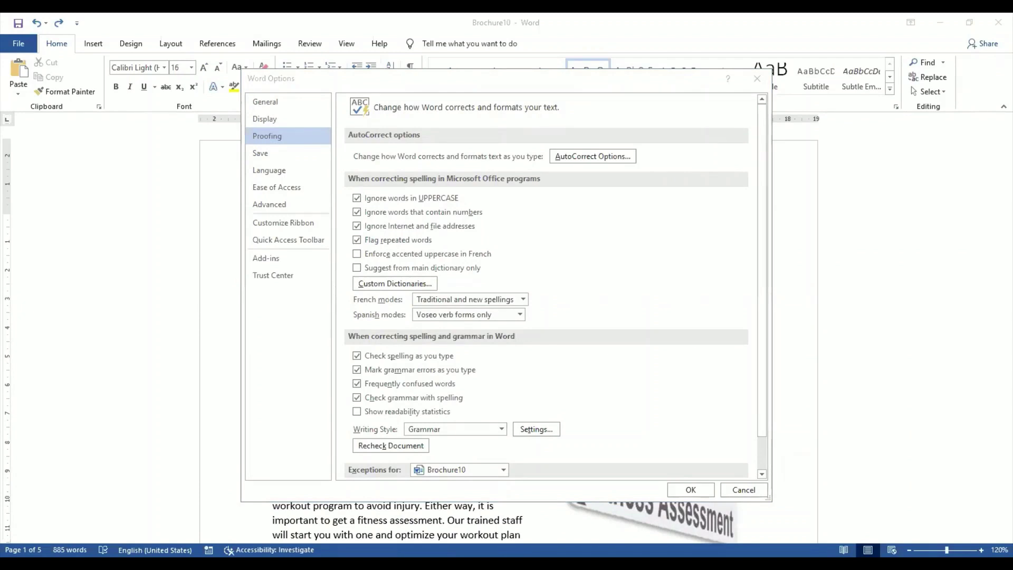
{"action": "left_click", "coordinate": [297, 119]}
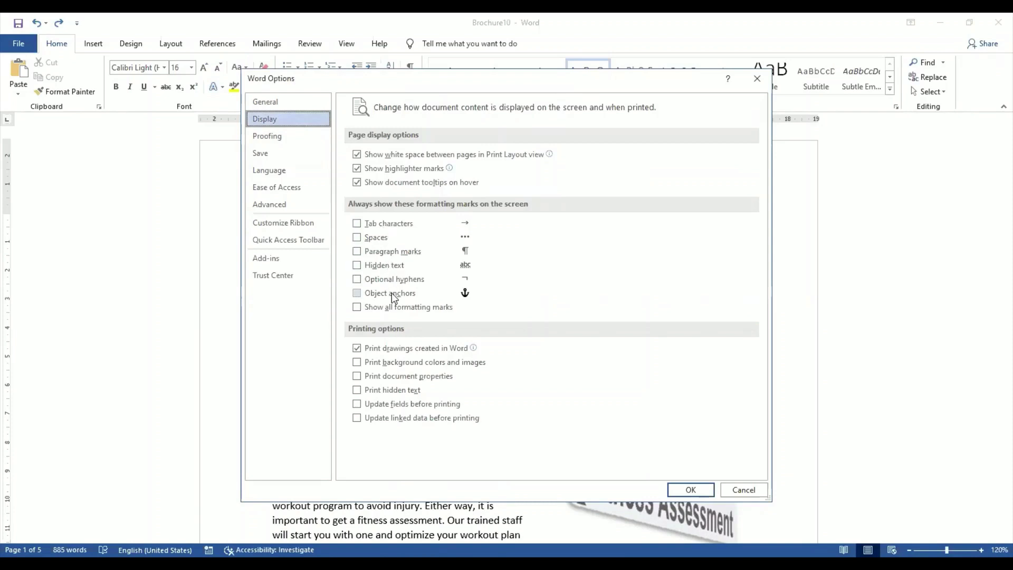
{"action": "left_click", "coordinate": [357, 238]}
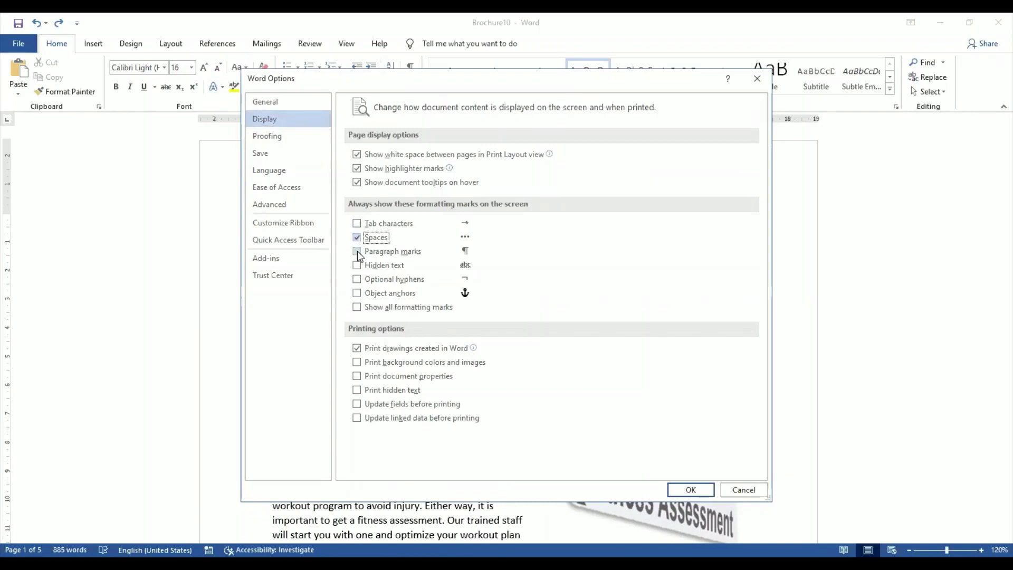
{"action": "left_click", "coordinate": [357, 252]}
{"action": "left_click", "coordinate": [358, 266]}
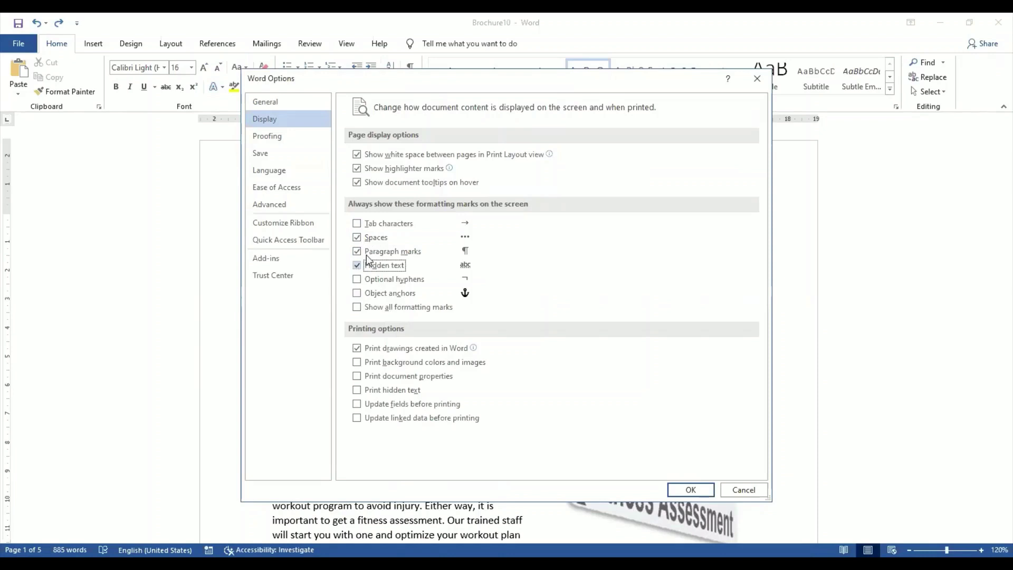
{"action": "left_click", "coordinate": [692, 485]}
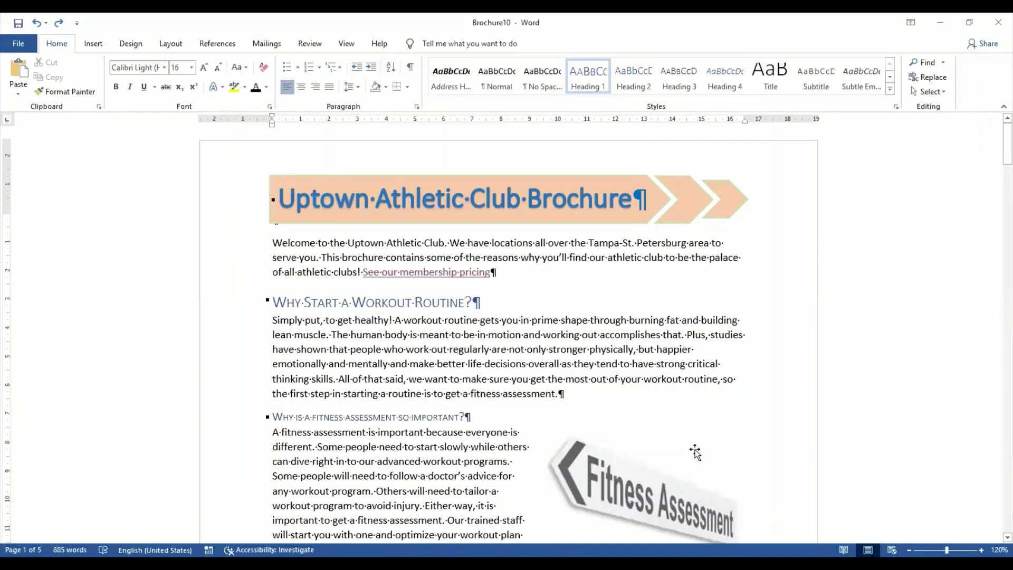
- Review the spaces and paragraph marks through Brochure10 and return to its first page
{"action": "scroll", "coordinate": [695, 452], "scroll_direction": "down", "scroll_amount": 2}
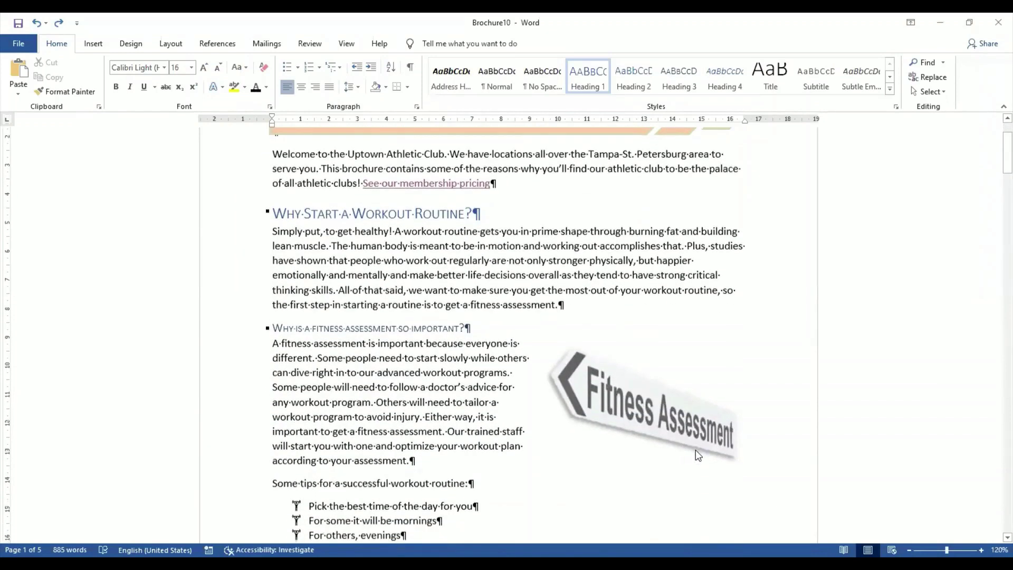
{"action": "scroll", "coordinate": [696, 449], "scroll_direction": "down", "scroll_amount": 3}
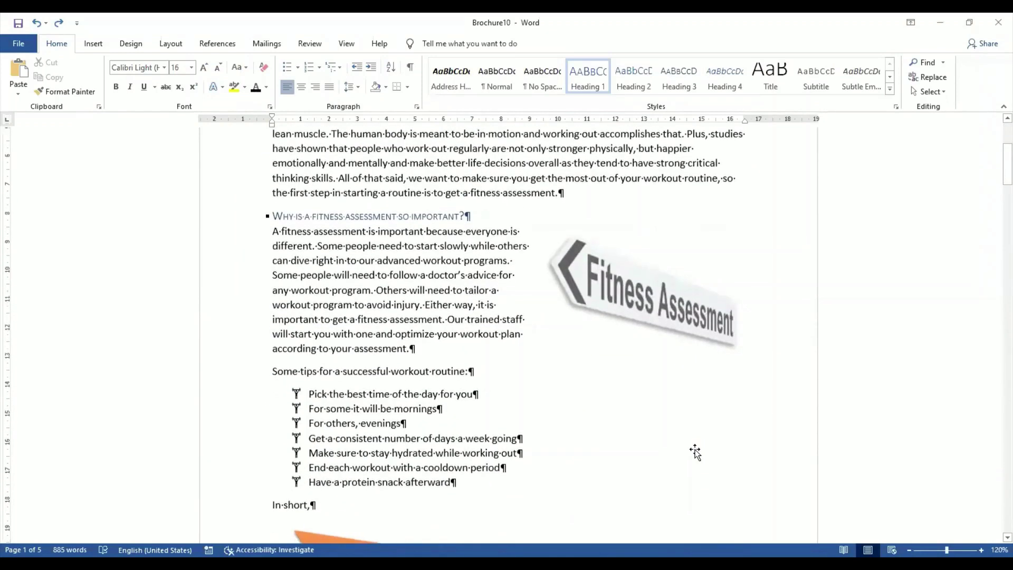
{"action": "scroll", "coordinate": [696, 450], "scroll_direction": "down", "scroll_amount": 10}
{"action": "scroll", "coordinate": [695, 451], "scroll_direction": "down", "scroll_amount": 5}
{"action": "scroll", "coordinate": [459, 156], "scroll_direction": "up", "scroll_amount": 20}
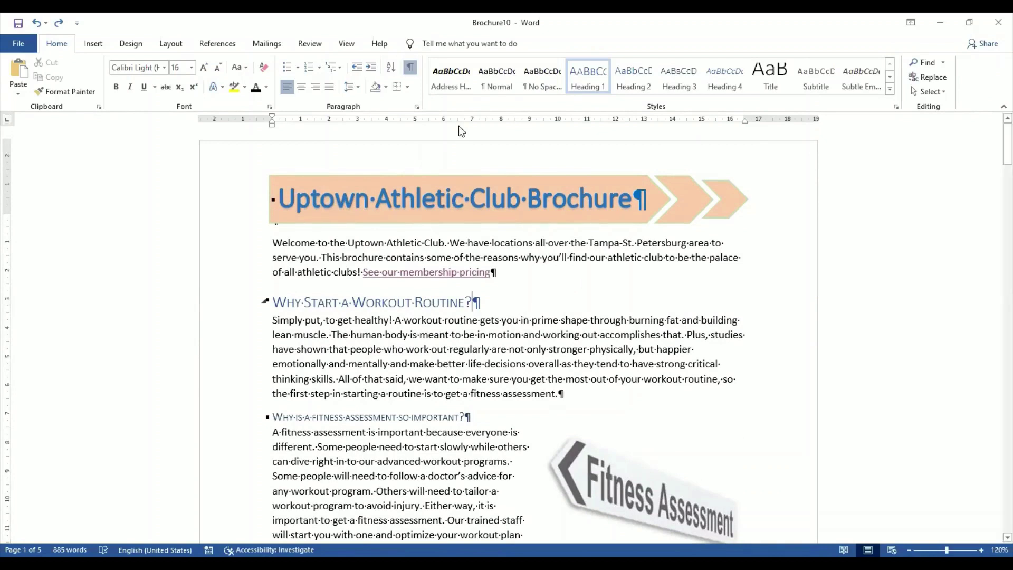
{"action": "left_click", "coordinate": [523, 277]}
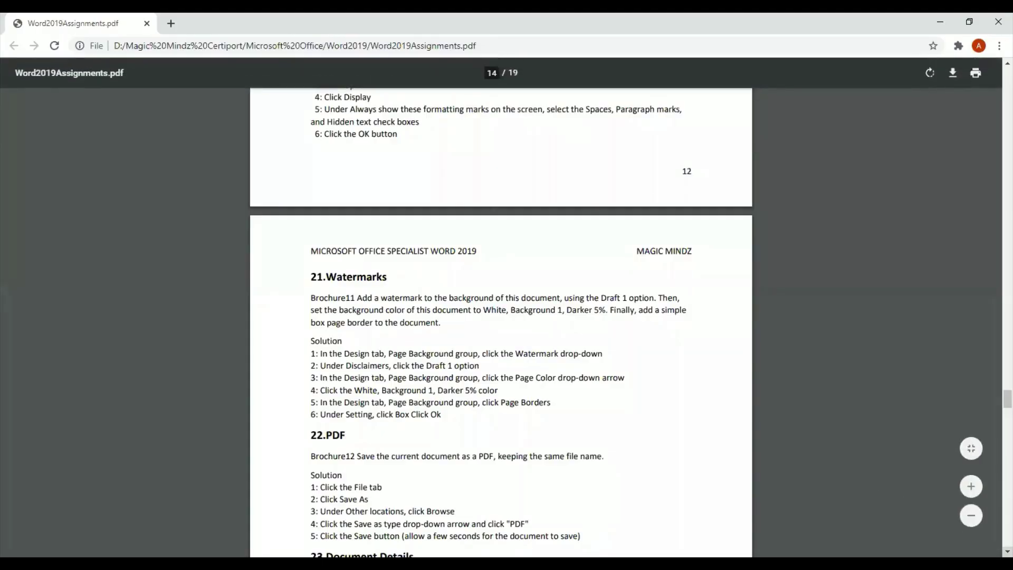
- Read exercise 21 on Watermarks for Brochure11 in Word2019Assignments.pdf
{"action": "scroll", "coordinate": [501, 322], "scroll_direction": "down", "scroll_amount": 3}
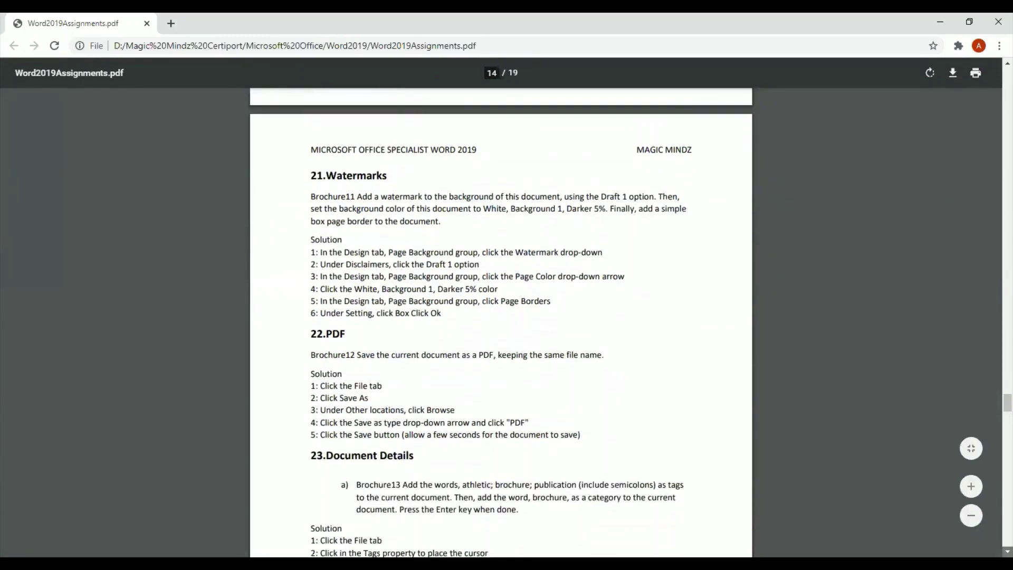
{"action": "scroll", "coordinate": [502, 322], "scroll_direction": "down", "scroll_amount": 1}
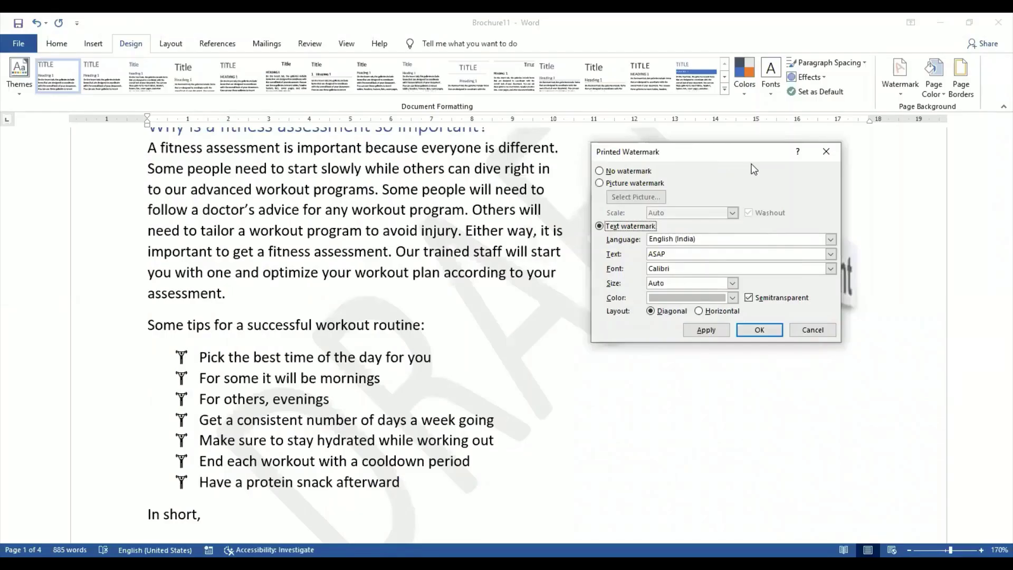
{"action": "left_click_drag", "start_coordinate": [722, 155], "coordinate": [792, 147]}
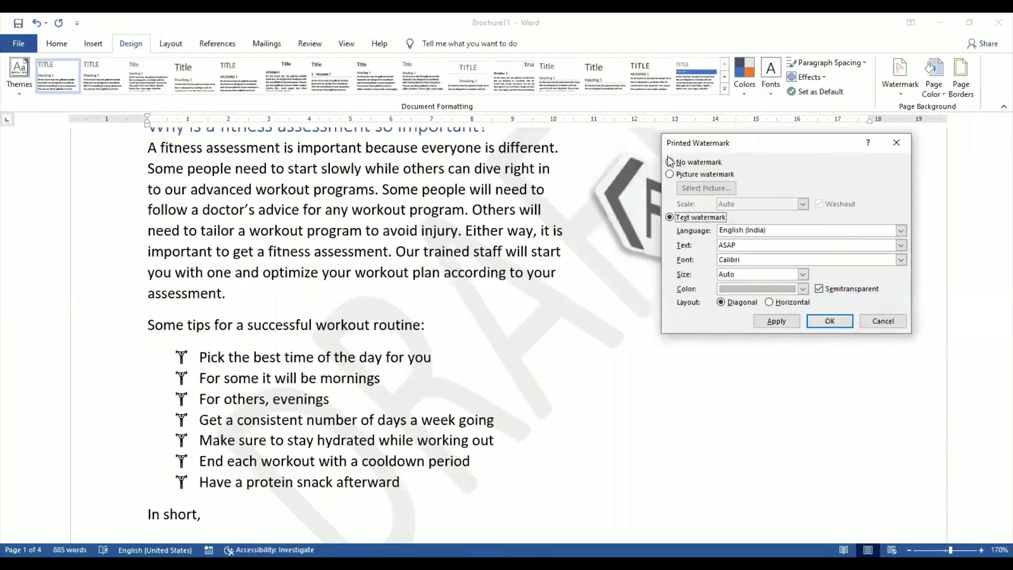
{"action": "left_click_drag", "start_coordinate": [669, 150], "coordinate": [543, 154]}
{"action": "left_click", "coordinate": [756, 325]}
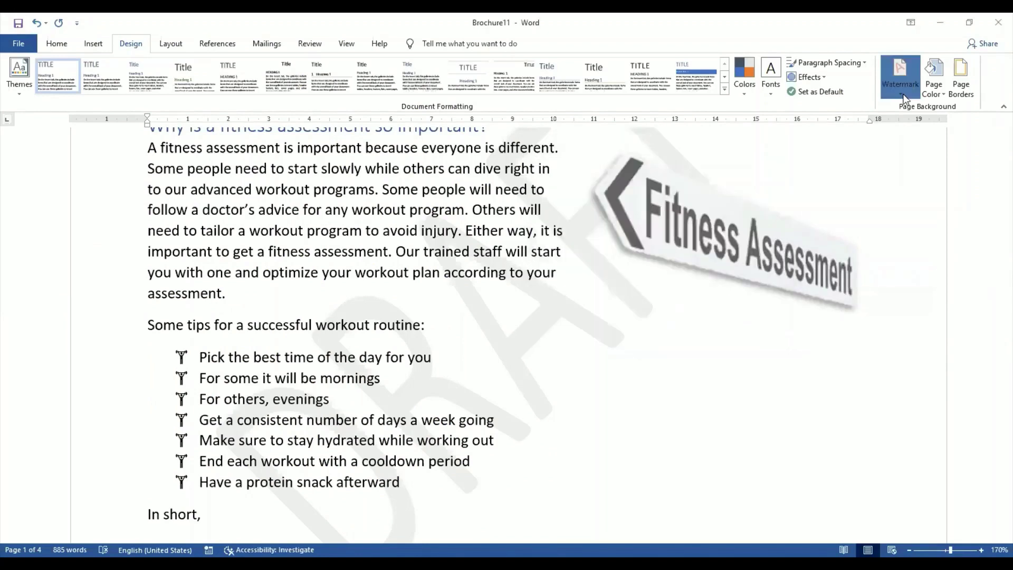
- Apply a custom semitransparent diagonal text watermark reading "ASAP" in a dark blue theme color to Brochure11
{"action": "left_click", "coordinate": [904, 98]}
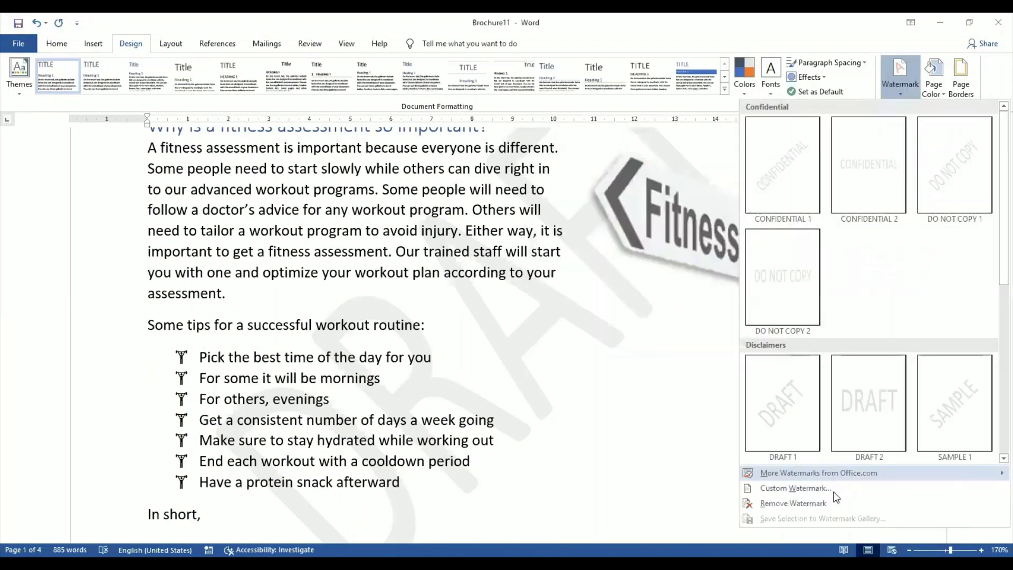
{"action": "left_click", "coordinate": [834, 492]}
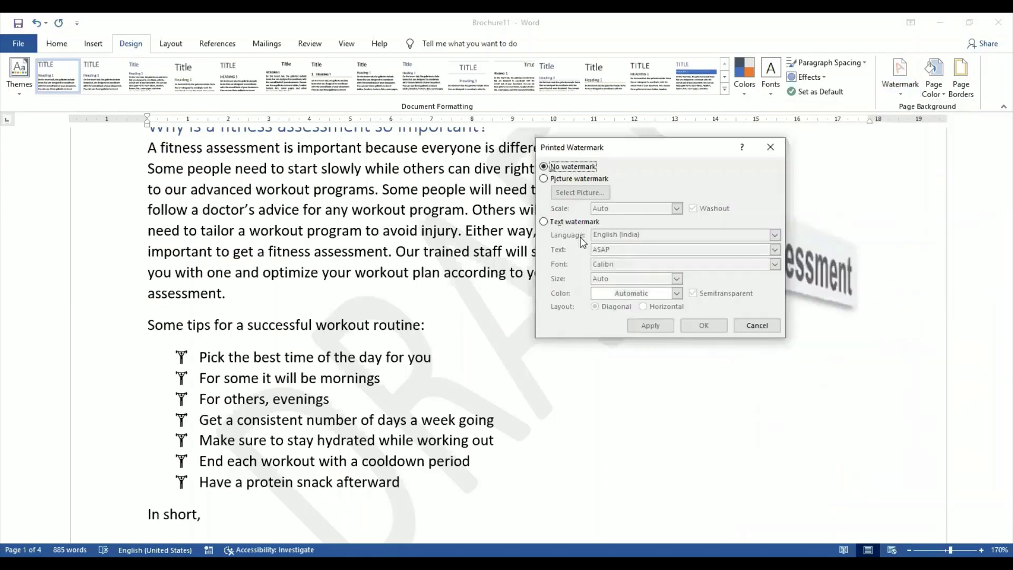
{"action": "left_click", "coordinate": [573, 222]}
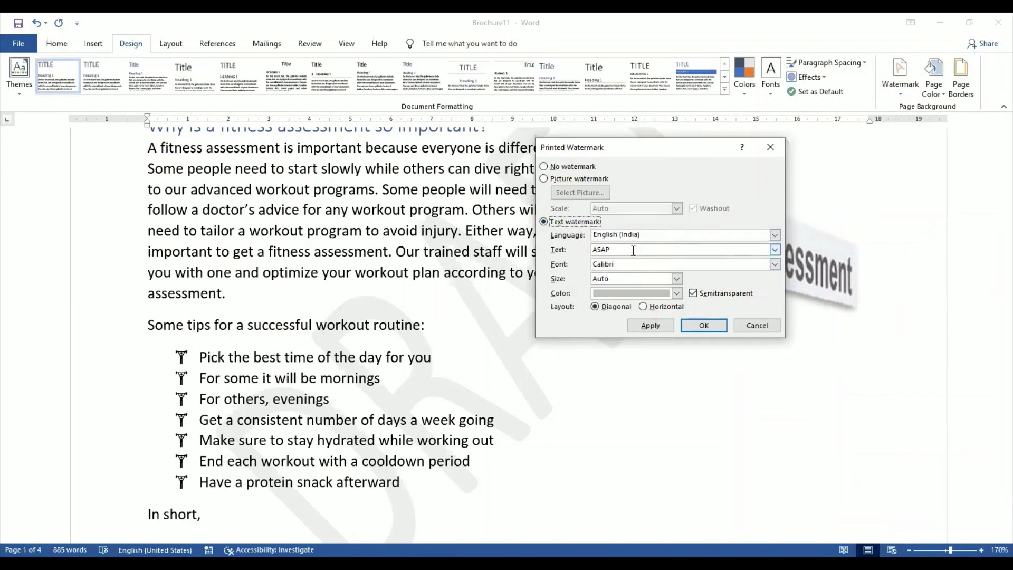
{"action": "left_click", "coordinate": [676, 279]}
{"action": "left_click", "coordinate": [677, 281]}
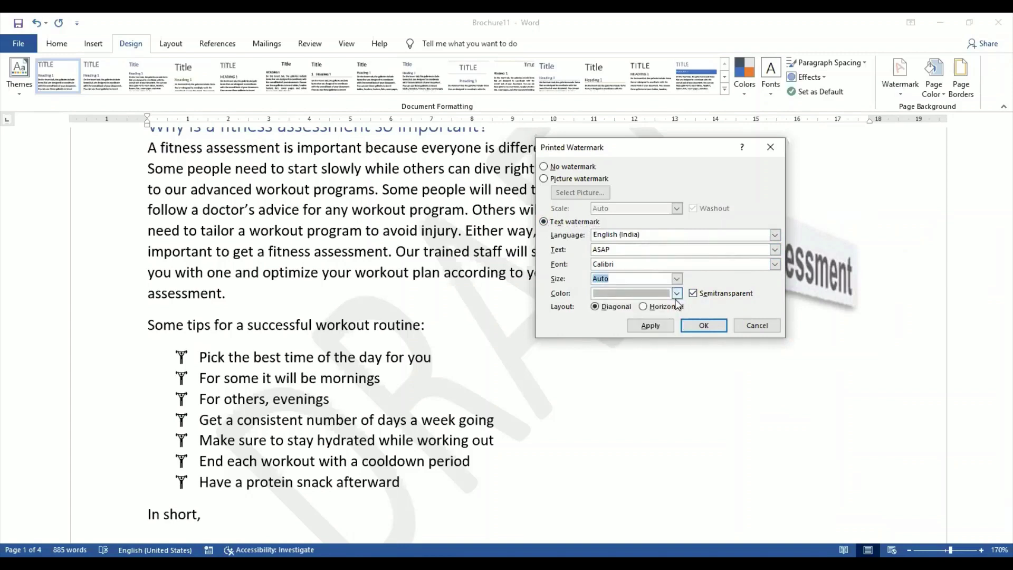
{"action": "left_click", "coordinate": [677, 293]}
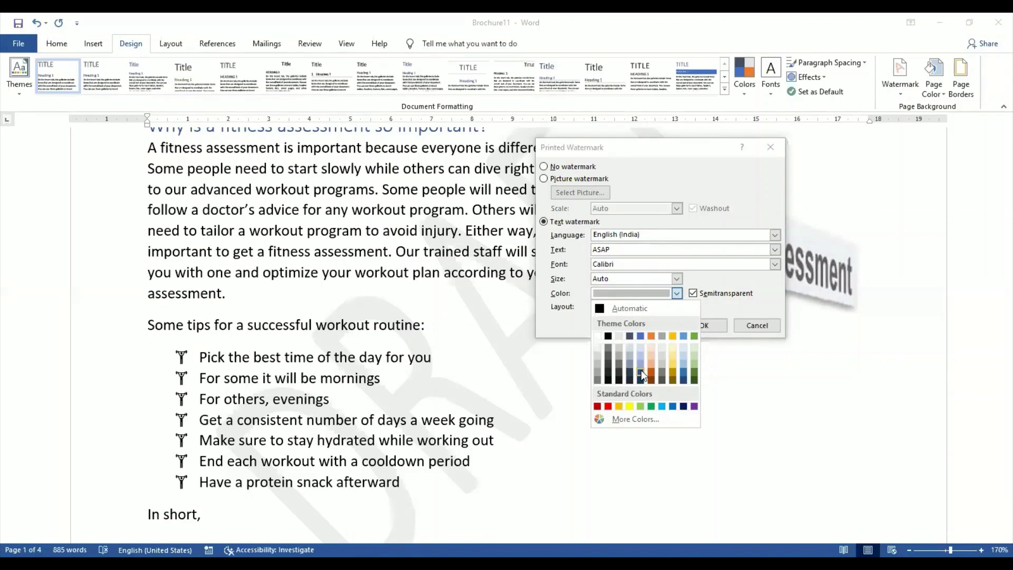
{"action": "left_click", "coordinate": [641, 374]}
{"action": "left_click", "coordinate": [653, 326]}
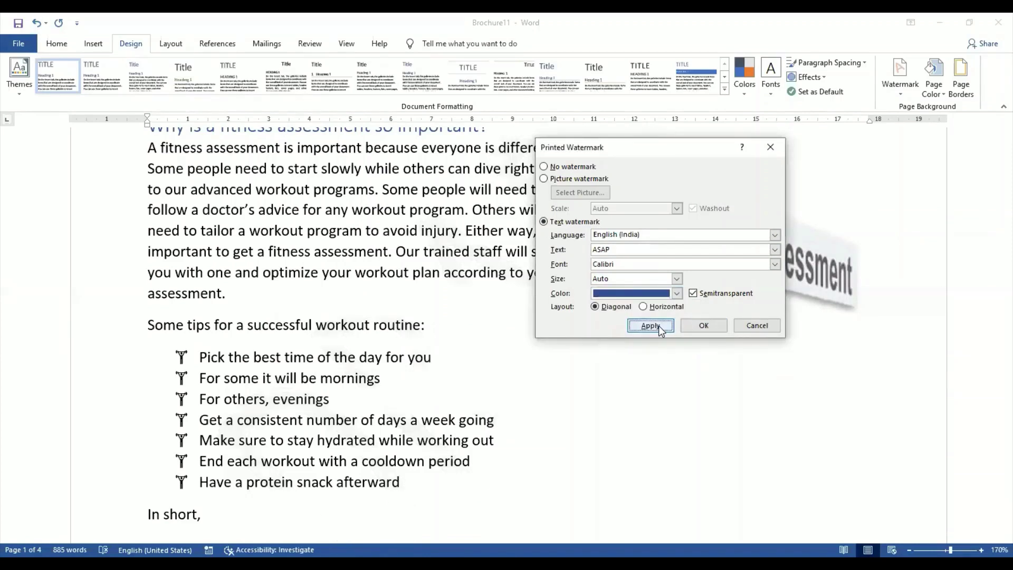
{"action": "left_click", "coordinate": [757, 326]}
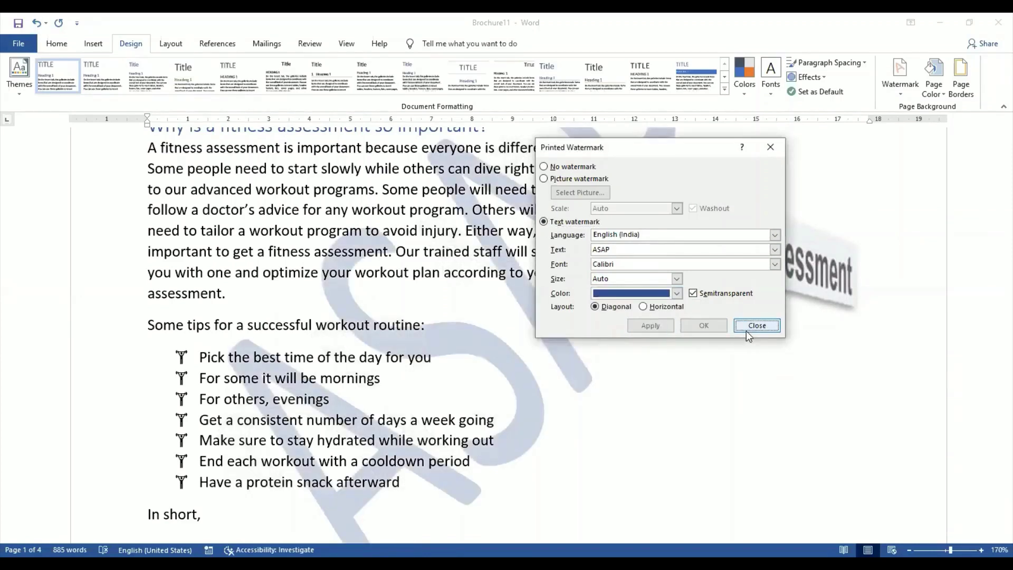
- Replace the watermark with the custom text "ABC LTD. COPYRIGHT" in the standard Blue color
{"action": "scroll", "coordinate": [683, 430], "scroll_direction": "down", "scroll_amount": 3}
{"action": "scroll", "coordinate": [896, 257], "scroll_direction": "up", "scroll_amount": 5}
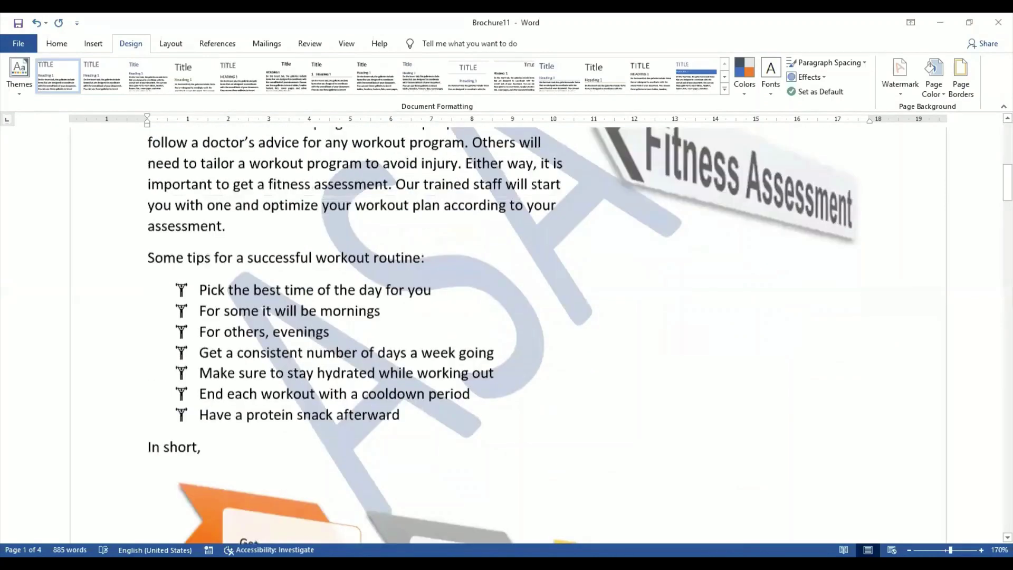
{"action": "scroll", "coordinate": [895, 257], "scroll_direction": "up", "scroll_amount": 3}
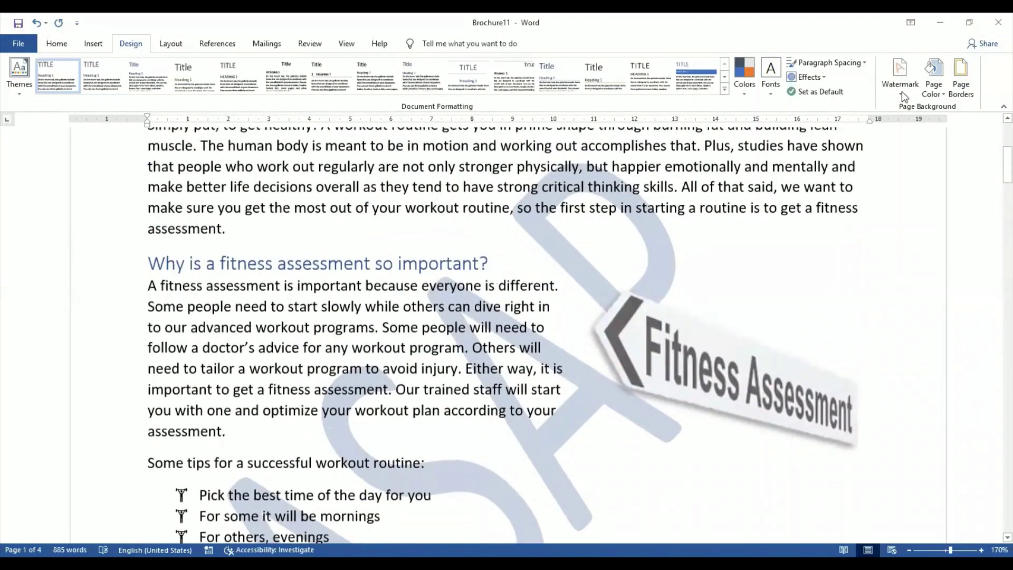
{"action": "scroll", "coordinate": [895, 257], "scroll_direction": "down", "scroll_amount": 2}
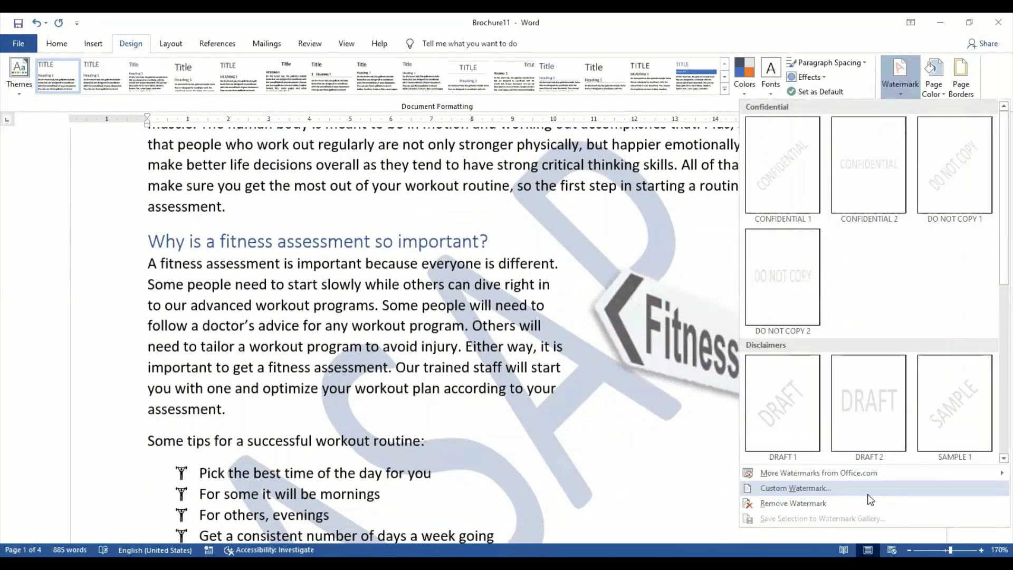
{"action": "left_click", "coordinate": [868, 491]}
{"action": "type", "text": "A"}
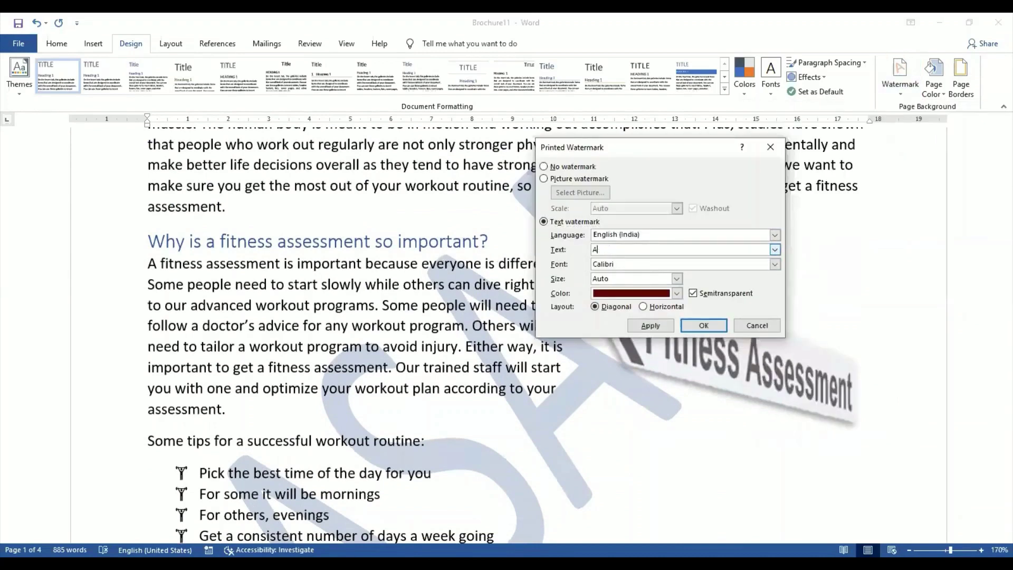
{"action": "key", "text": "BackSpace"}
{"action": "type", "text": "COPYRIGHT"}
{"action": "left_click", "coordinate": [594, 249]}
{"action": "type", "text": "ABC LTD."}
{"action": "left_click", "coordinate": [677, 294]}
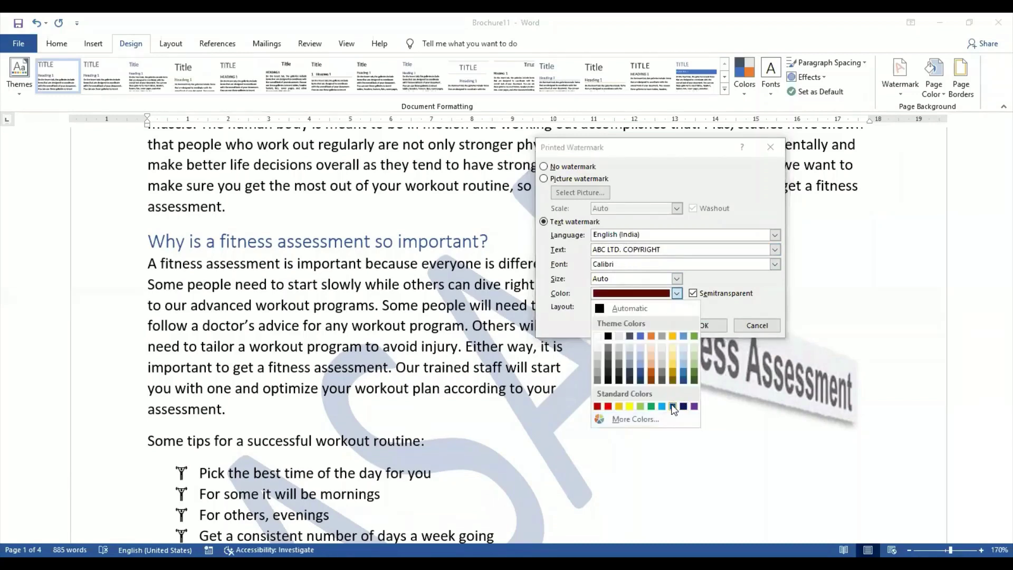
{"action": "left_click", "coordinate": [673, 406]}
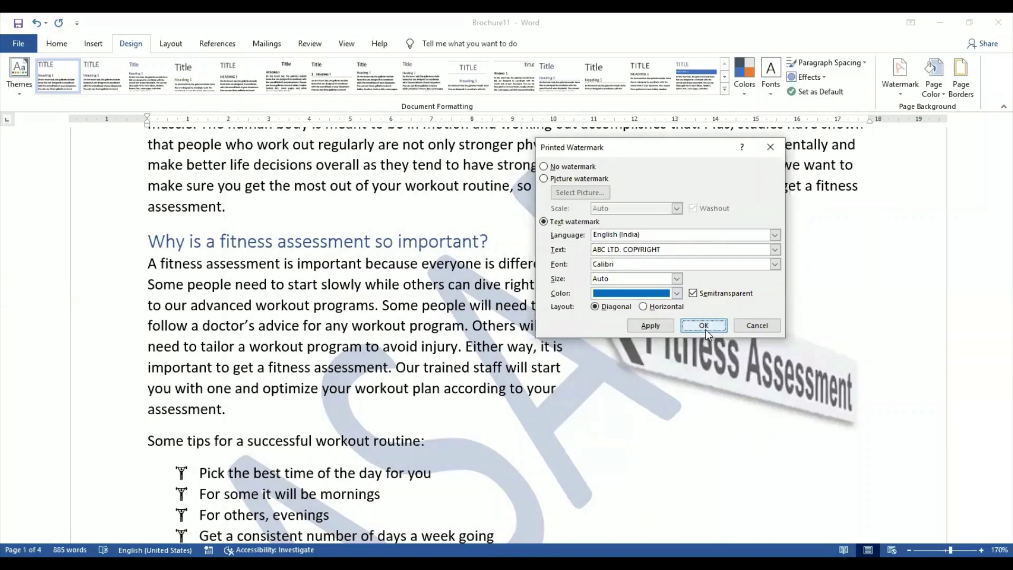
{"action": "left_click", "coordinate": [705, 326]}
- Zoom out to 80% and check the watermark on all pages of Brochure11, then return to the first page
{"action": "scroll", "coordinate": [705, 463], "scroll_direction": "down", "scroll_amount": 2}
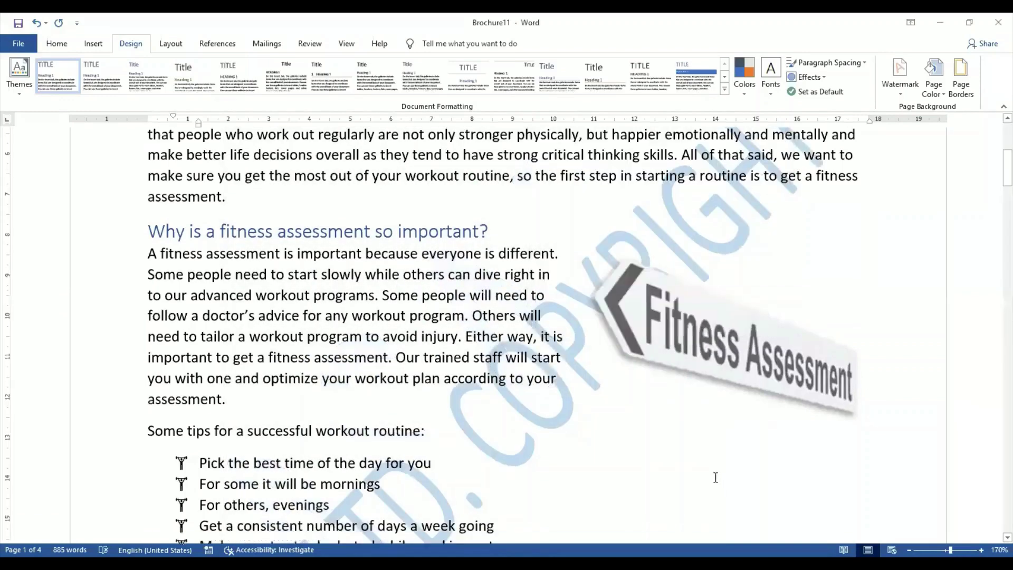
{"action": "scroll", "coordinate": [715, 477], "scroll_direction": "down", "scroll_amount": 1}
{"action": "scroll", "coordinate": [714, 475], "scroll_direction": "up", "scroll_amount": 5}
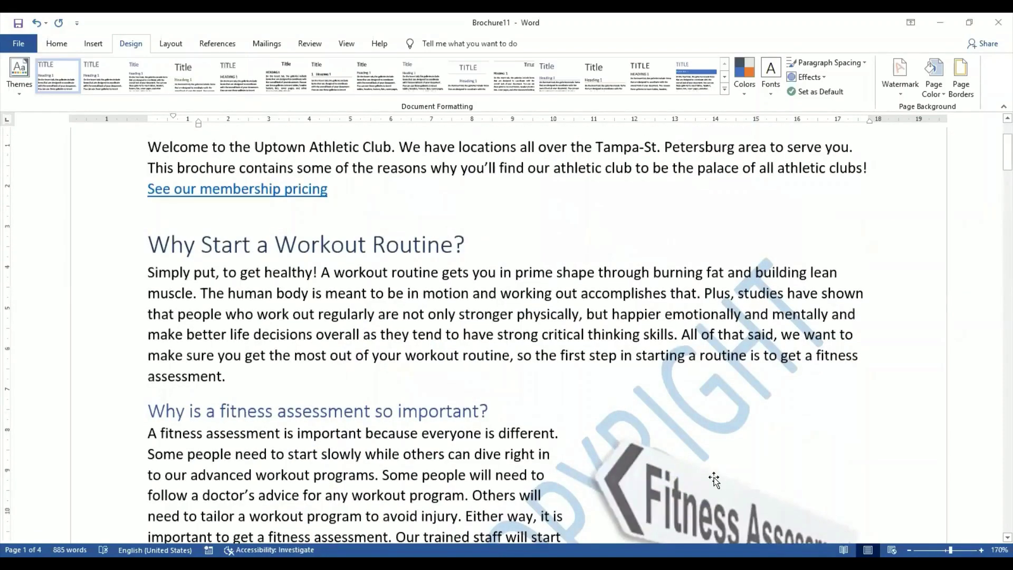
{"action": "scroll", "coordinate": [714, 479], "scroll_direction": "up", "scroll_amount": 2}
{"action": "scroll", "coordinate": [714, 475], "scroll_direction": "down", "scroll_amount": 4}
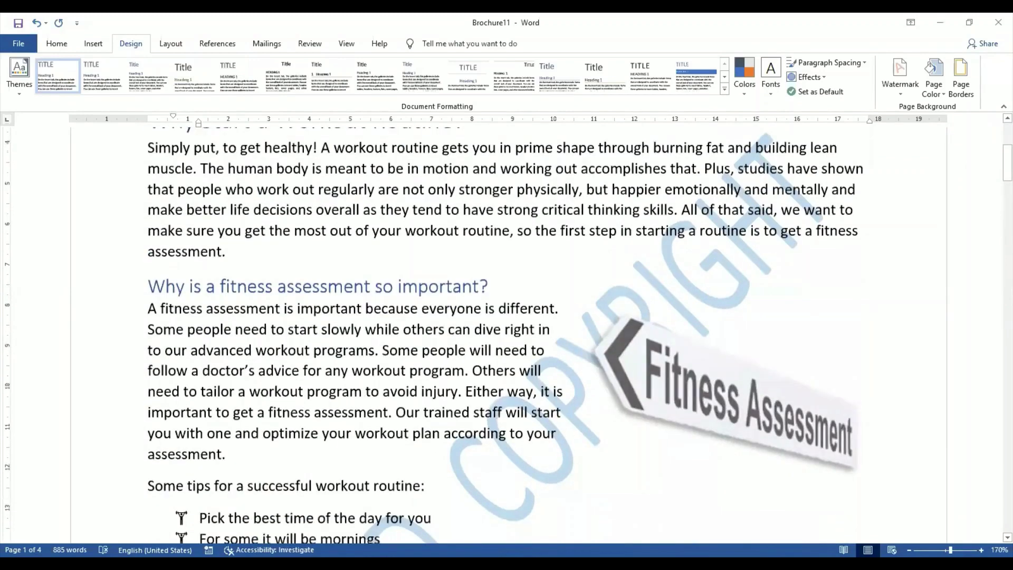
{"action": "scroll", "coordinate": [475, 336], "scroll_direction": "down", "scroll_amount": 3}
{"action": "scroll", "coordinate": [475, 336], "scroll_direction": "down", "scroll_amount": 1, "text": "ctrl"}
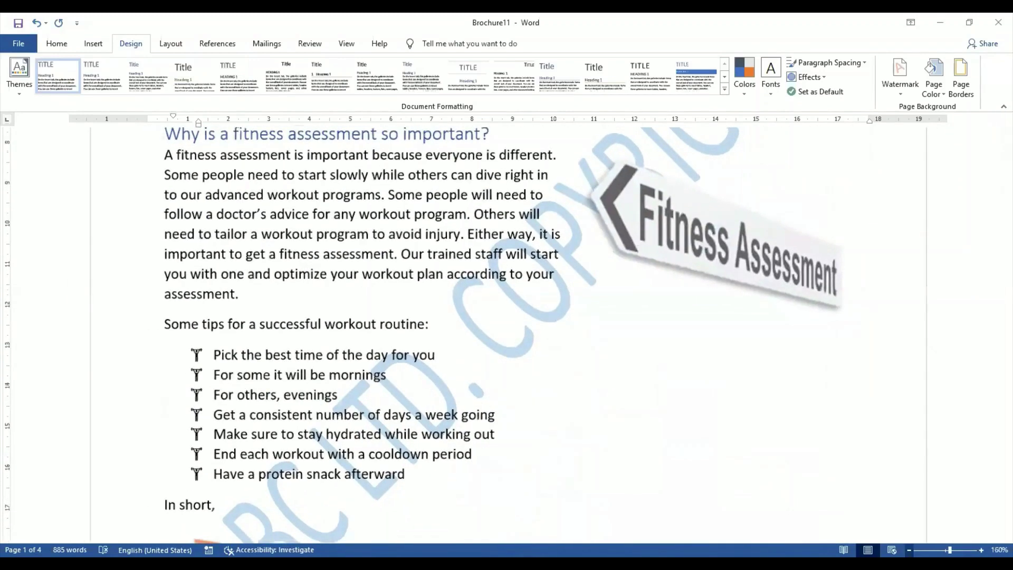
{"action": "scroll", "coordinate": [475, 335], "scroll_direction": "down", "scroll_amount": 2, "text": "ctrl"}
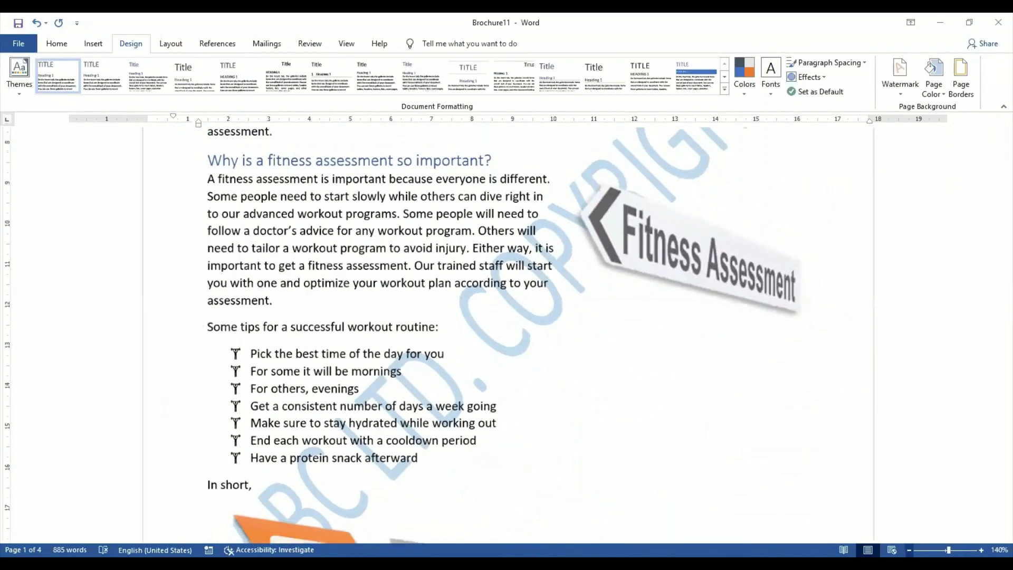
{"action": "scroll", "coordinate": [753, 514], "scroll_direction": "down", "scroll_amount": 6, "text": "ctrl"}
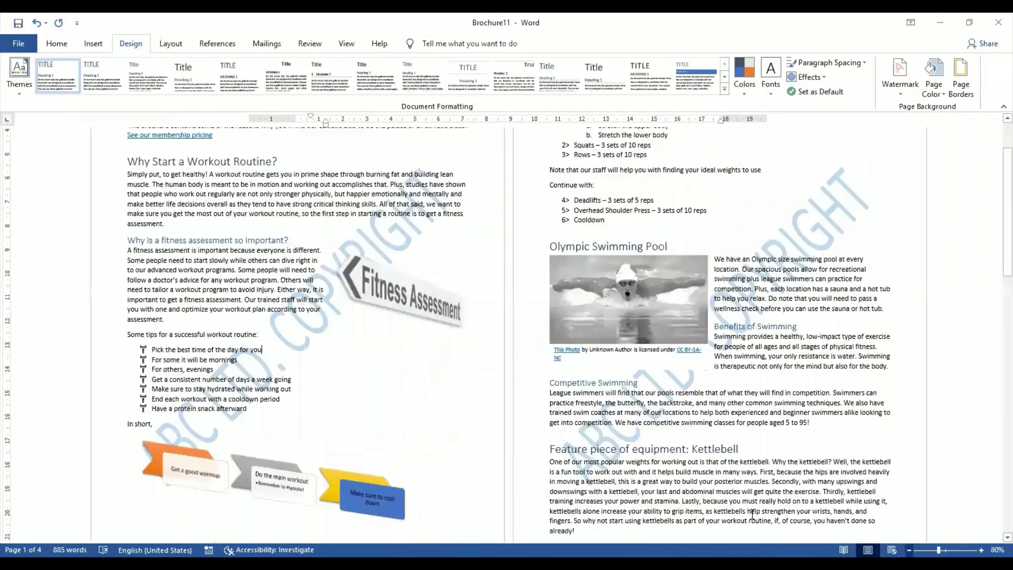
{"action": "scroll", "coordinate": [996, 147], "scroll_direction": "up", "scroll_amount": 2}
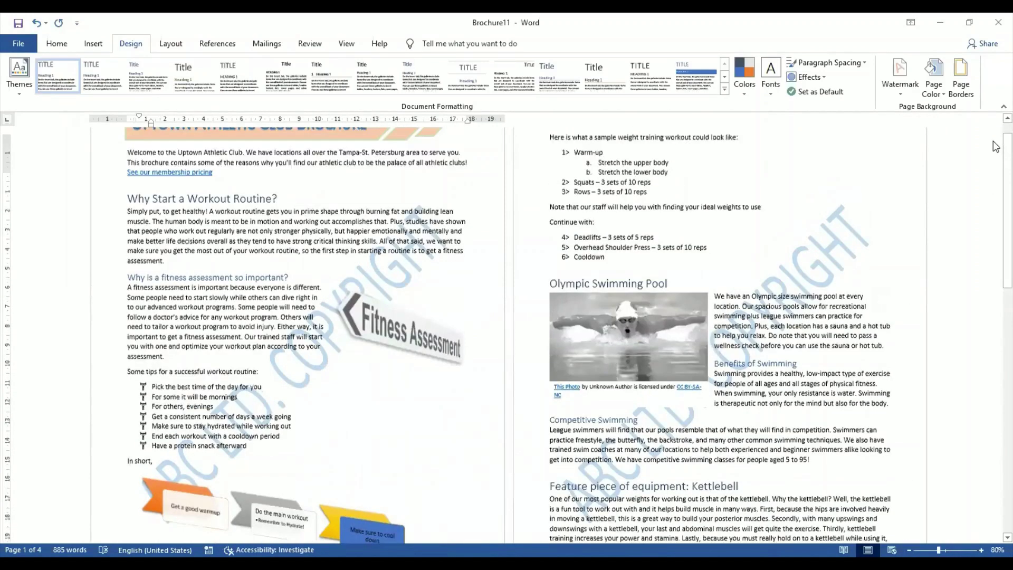
{"action": "scroll", "coordinate": [996, 147], "scroll_direction": "up", "scroll_amount": 2}
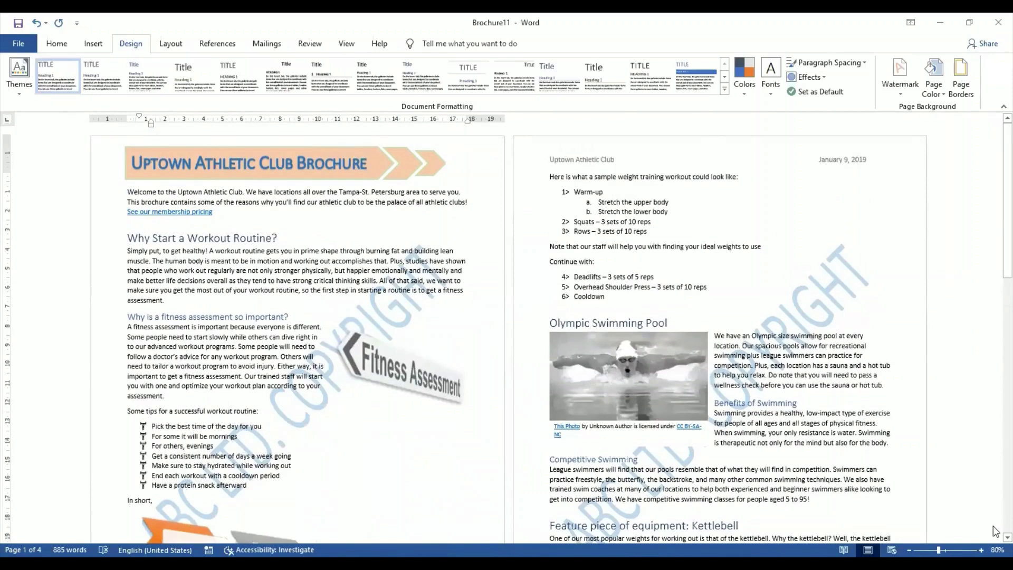
{"action": "scroll", "coordinate": [996, 531], "scroll_direction": "down", "scroll_amount": 15}
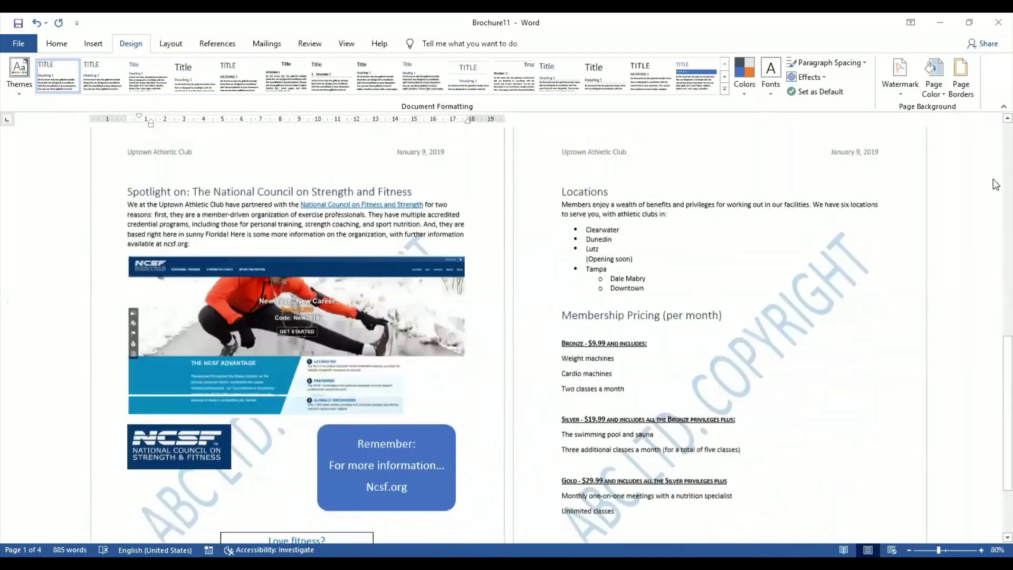
{"action": "scroll", "coordinate": [996, 169], "scroll_direction": "down", "scroll_amount": 6}
{"action": "scroll", "coordinate": [996, 146], "scroll_direction": "up", "scroll_amount": 15}
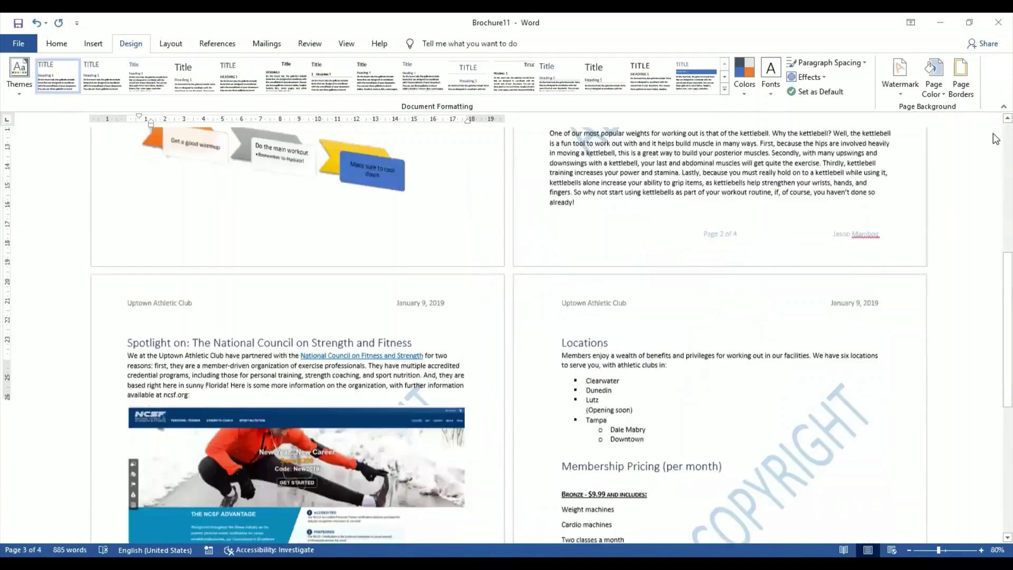
{"action": "scroll", "coordinate": [995, 138], "scroll_direction": "up", "scroll_amount": 15}
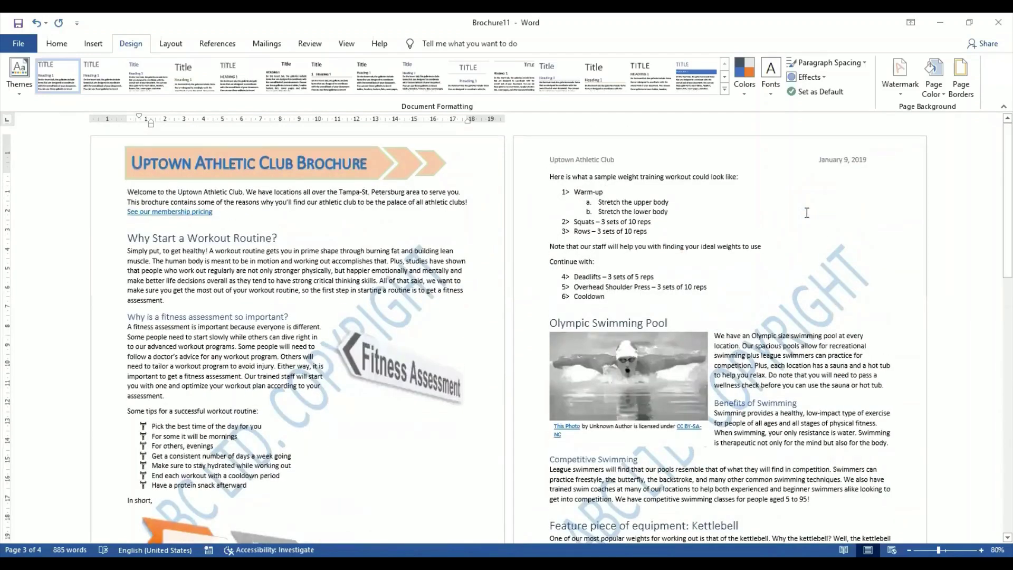
- Set the page color to White, Background 1, Darker 5%
{"action": "left_click", "coordinate": [939, 92]}
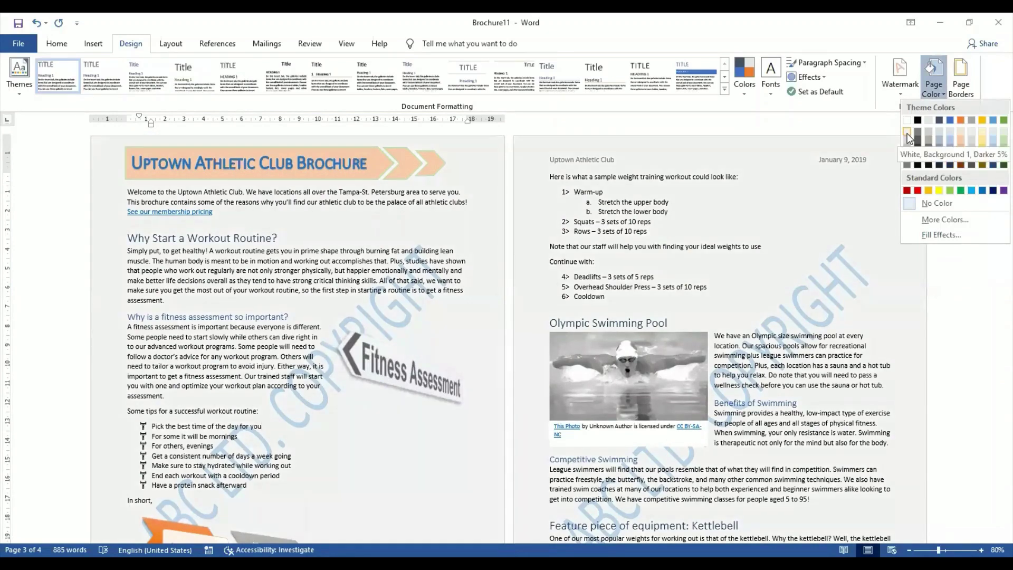
{"action": "left_click", "coordinate": [907, 133]}
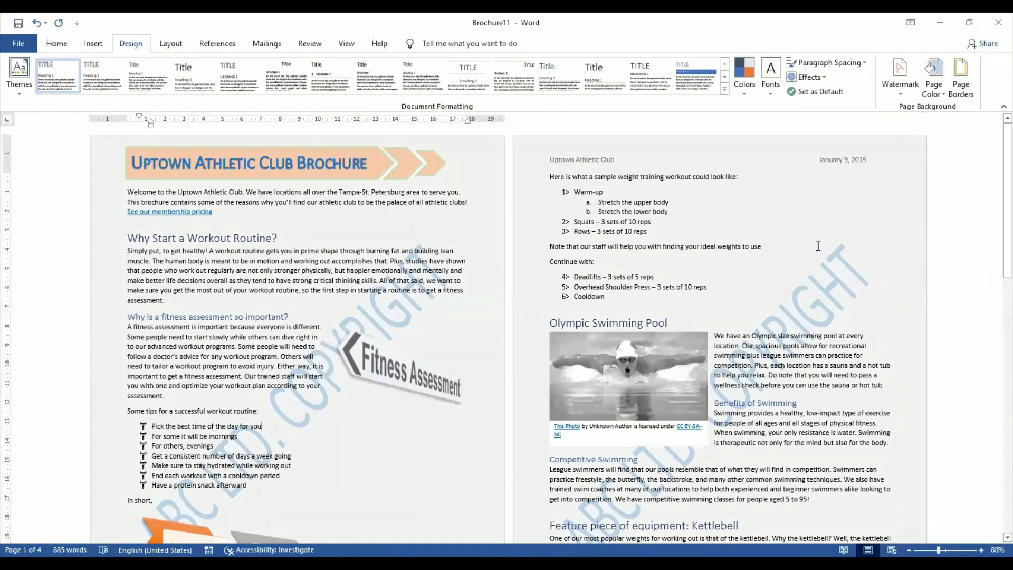
- Choose a Box page border with a 1 pt line width for the whole document
{"action": "left_click", "coordinate": [962, 84]}
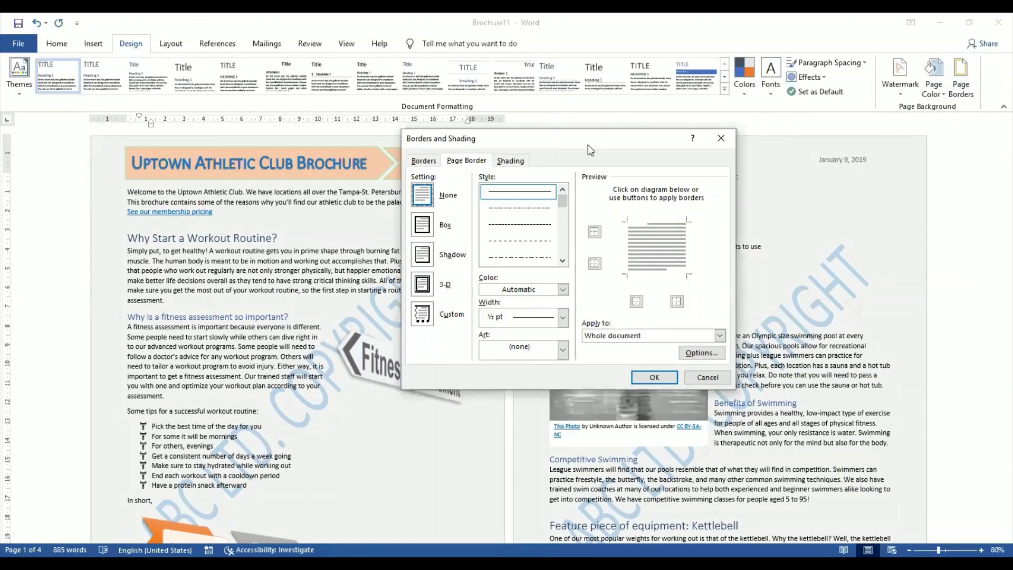
{"action": "left_click_drag", "start_coordinate": [620, 134], "coordinate": [652, 120]}
{"action": "left_click", "coordinate": [455, 241]}
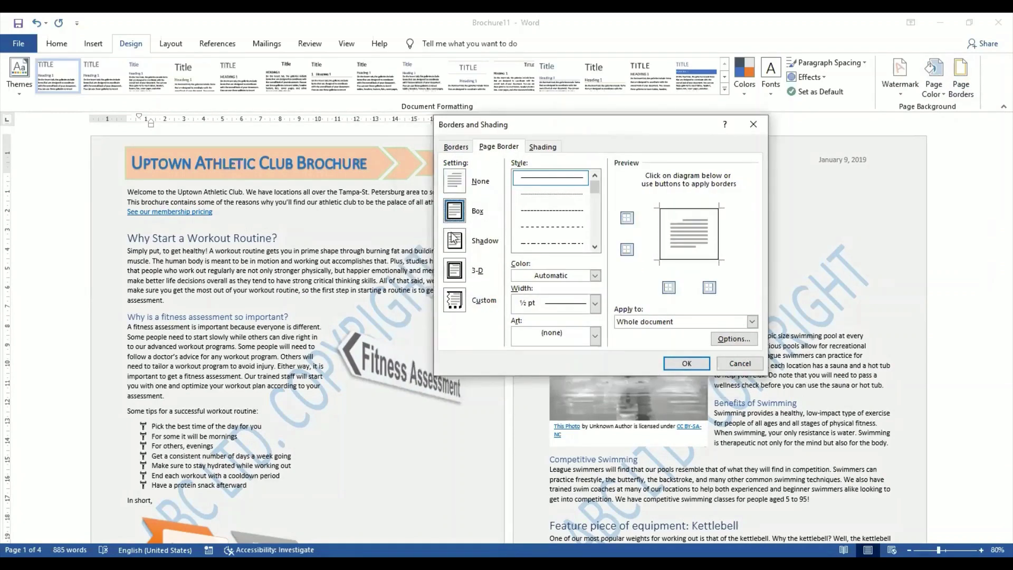
{"action": "left_click", "coordinate": [456, 268]}
{"action": "left_click", "coordinate": [460, 299]}
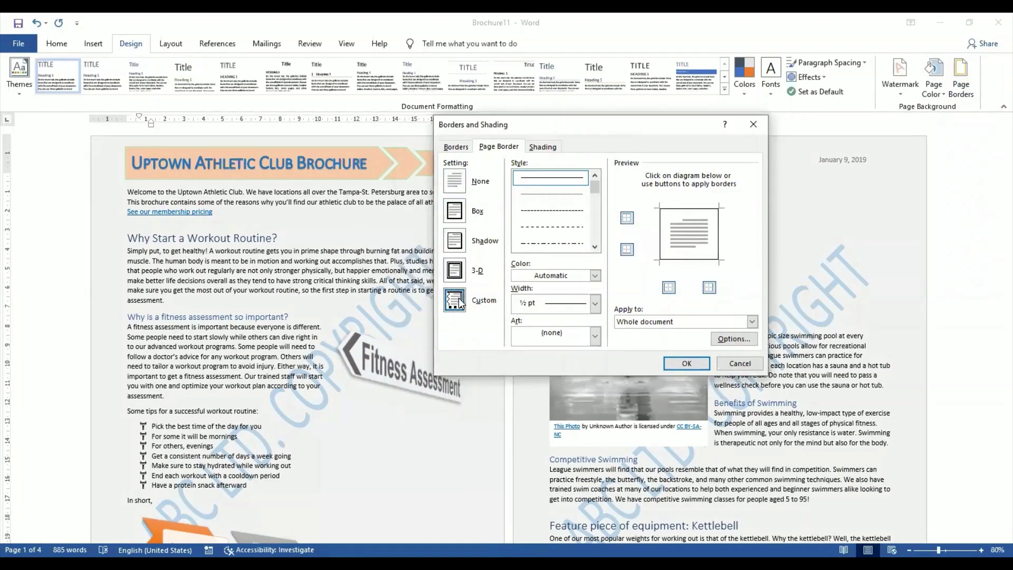
{"action": "left_click", "coordinate": [458, 206]}
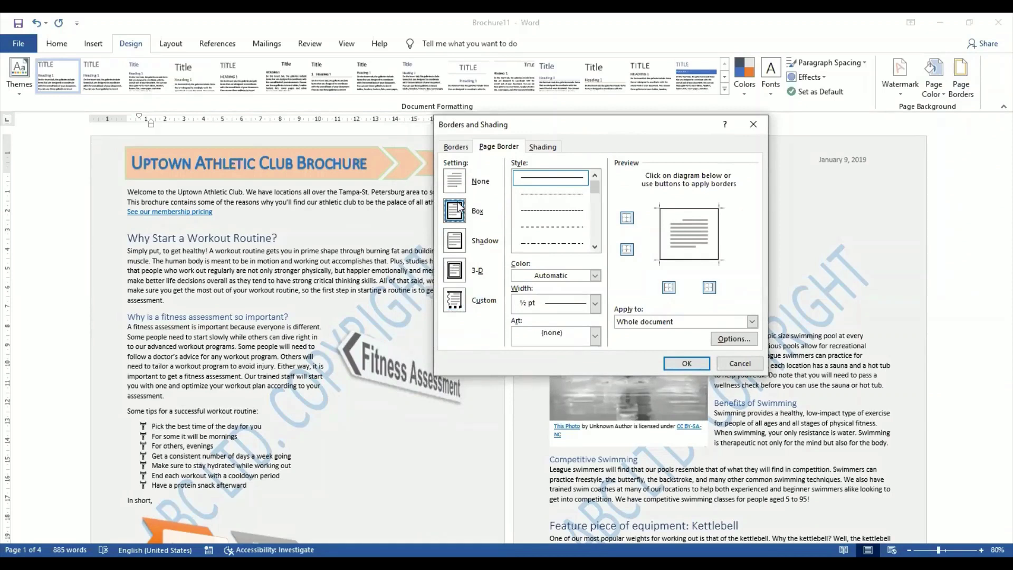
{"action": "left_click", "coordinate": [596, 304]}
{"action": "left_click", "coordinate": [585, 346]}
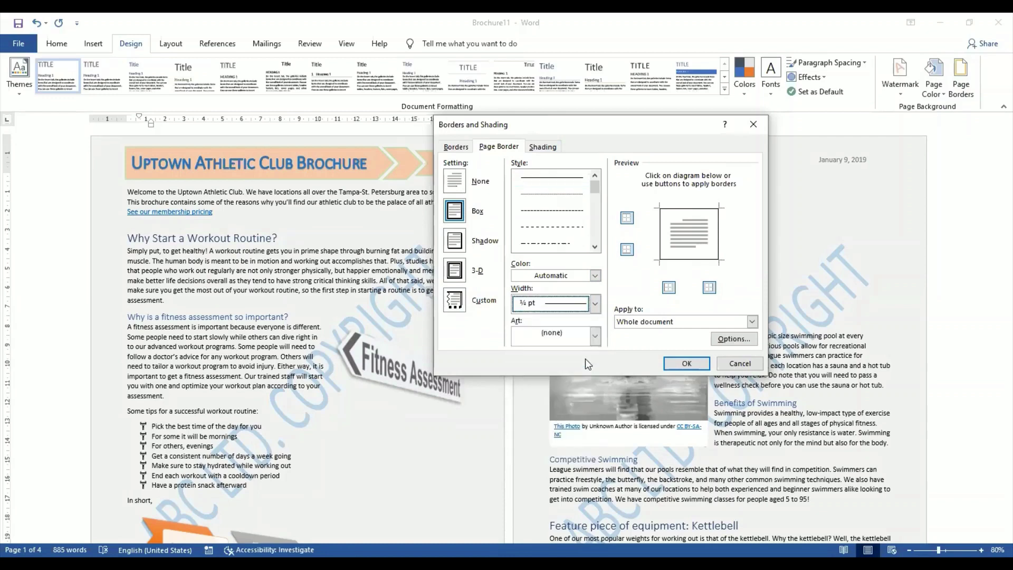
{"action": "left_click", "coordinate": [595, 304]}
{"action": "left_click", "coordinate": [578, 392]}
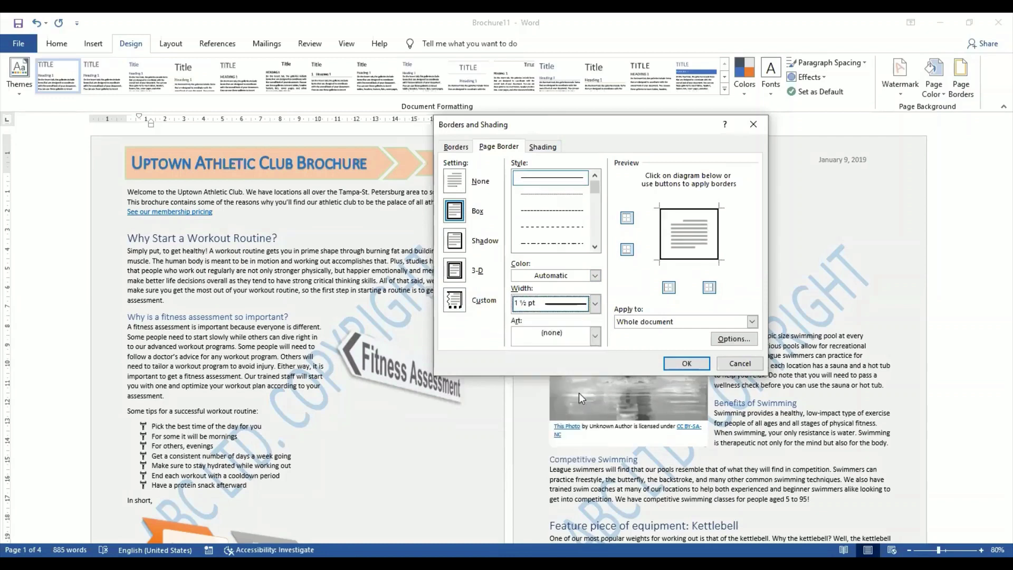
{"action": "left_click", "coordinate": [595, 304]}
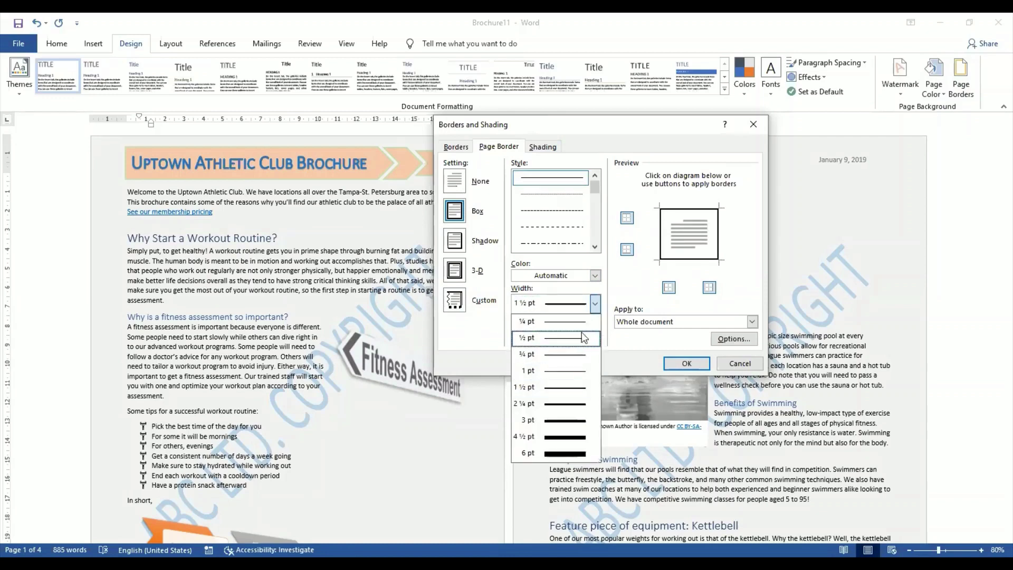
{"action": "left_click", "coordinate": [582, 371]}
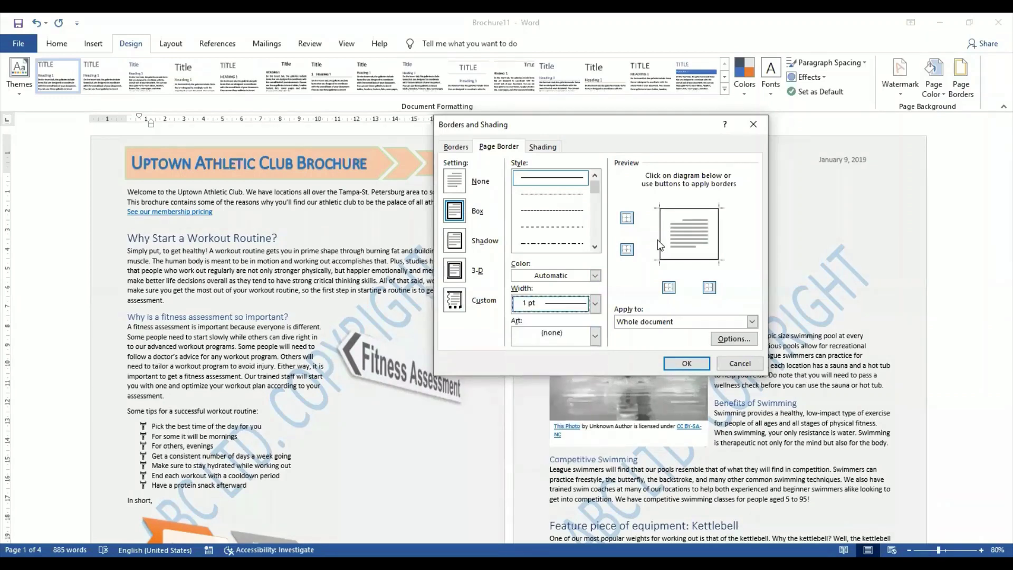